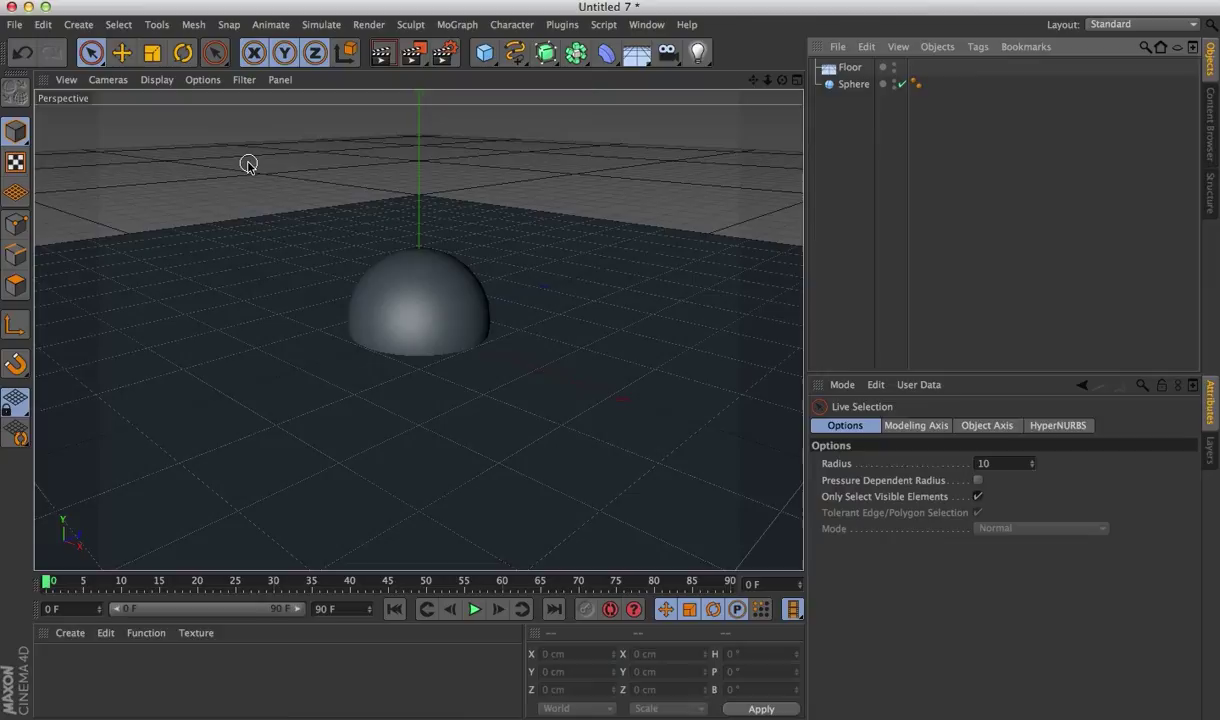
Toggle viewport object highlighting on and then back off in the display filters
{"action": "left_click", "coordinate": [243, 80]}
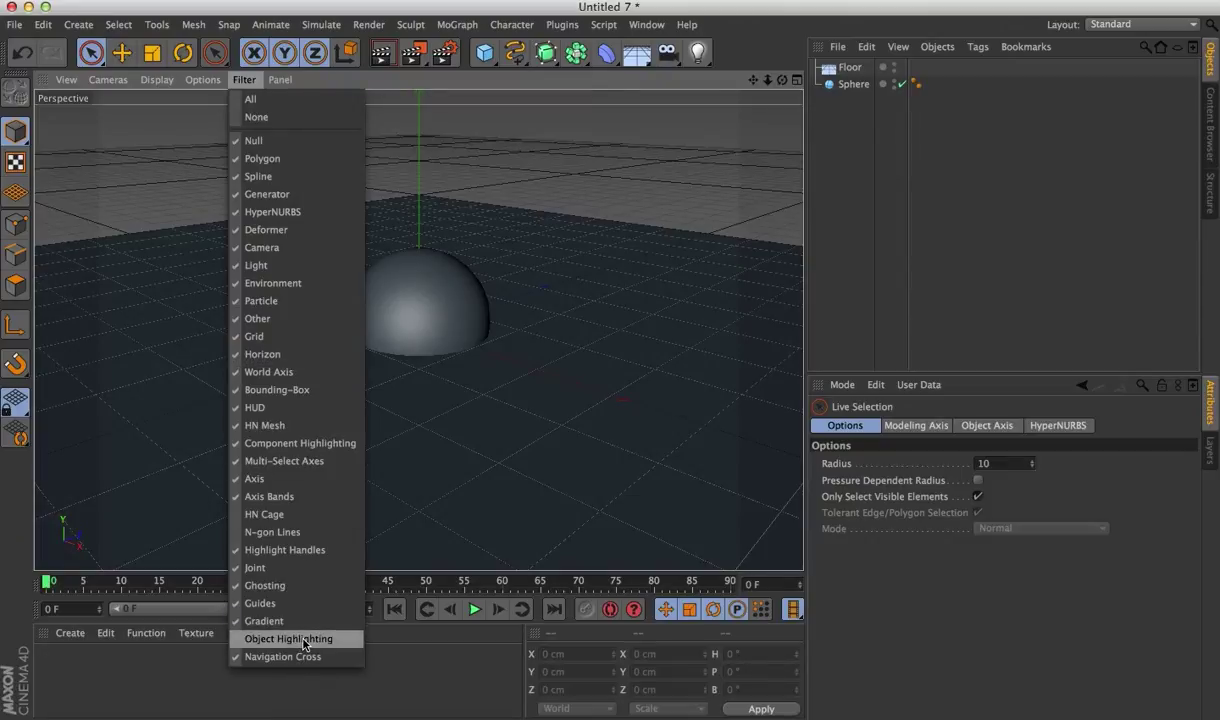
{"action": "left_click", "coordinate": [304, 640]}
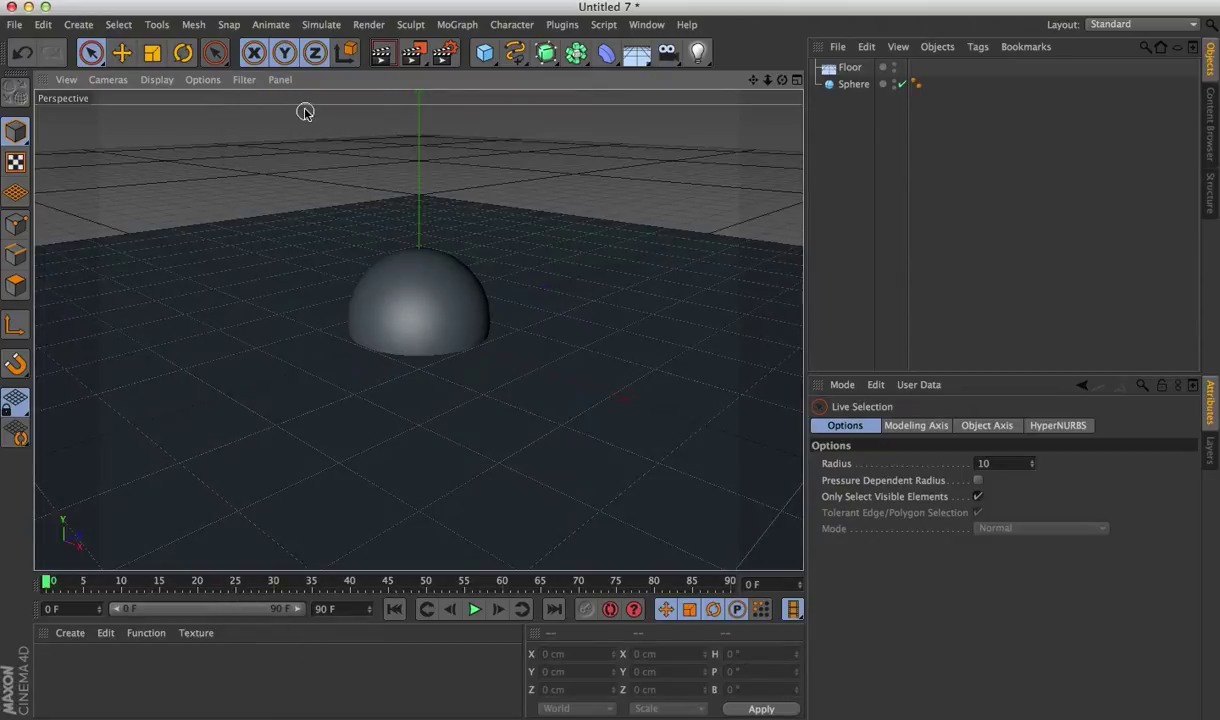
{"action": "left_click", "coordinate": [247, 79]}
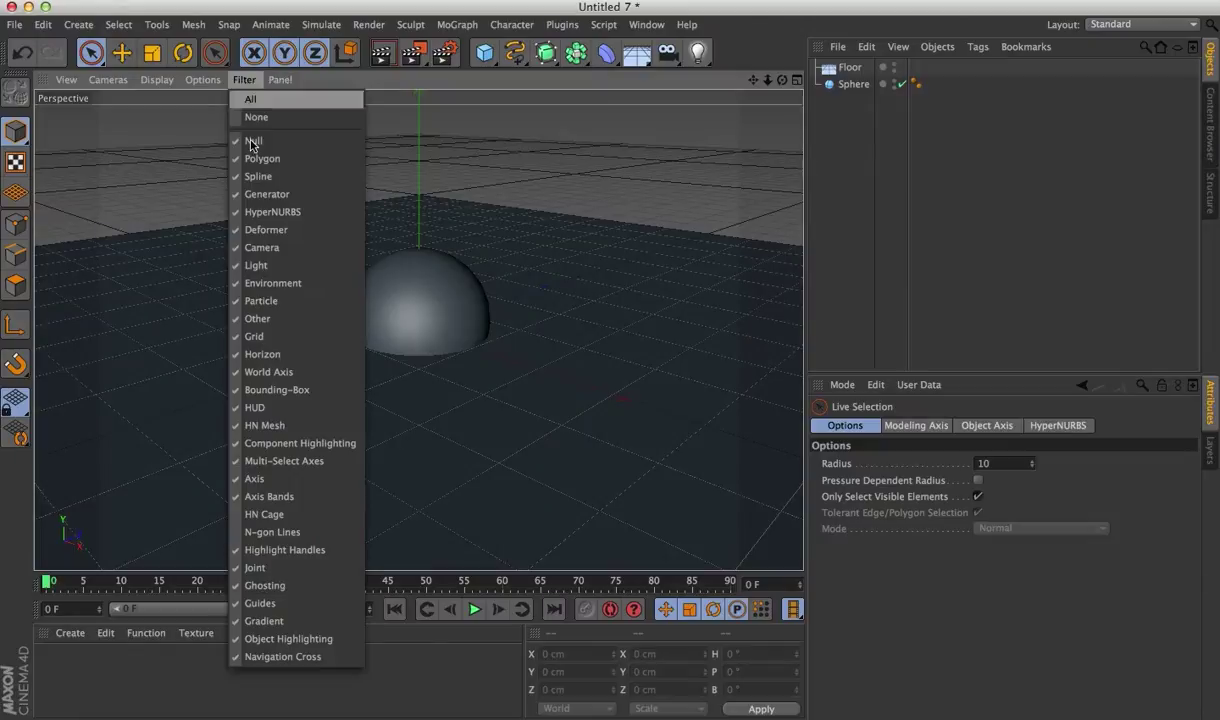
{"action": "left_click", "coordinate": [268, 640]}
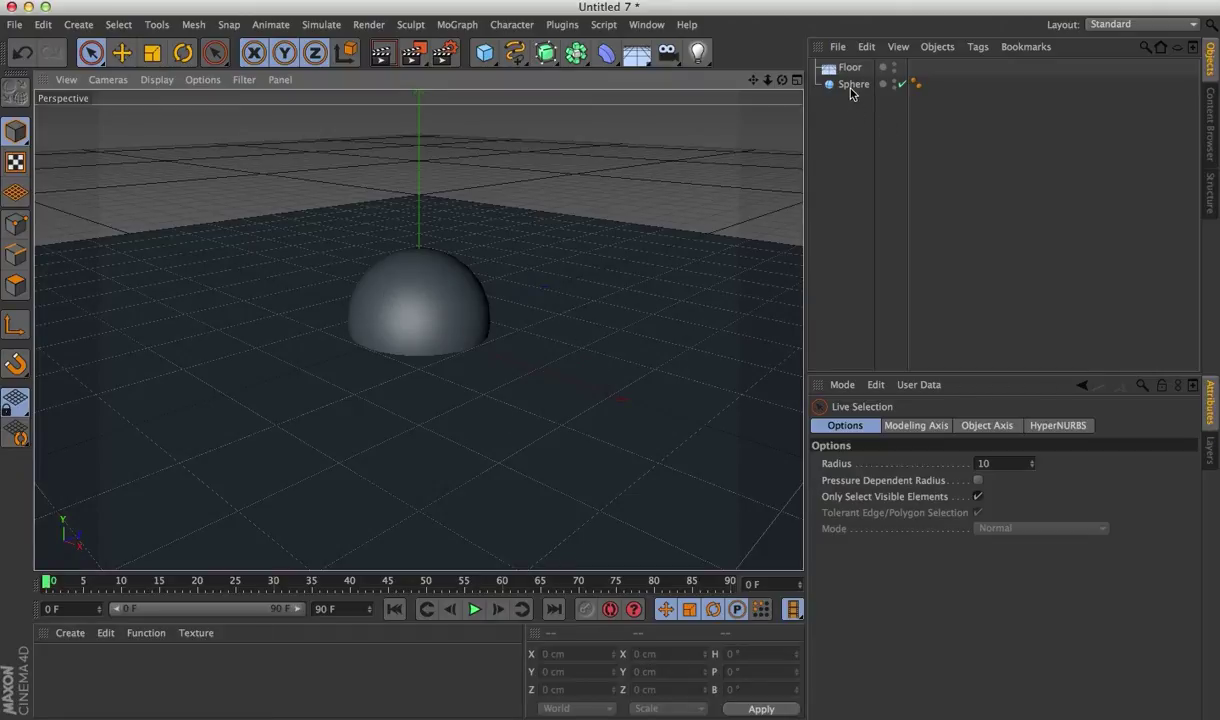
Orbit the view down to face the sphere head-on from a lower angle
{"action": "left_click_drag", "start_coordinate": [591, 355], "coordinate": [614, 485], "text": "alt"}
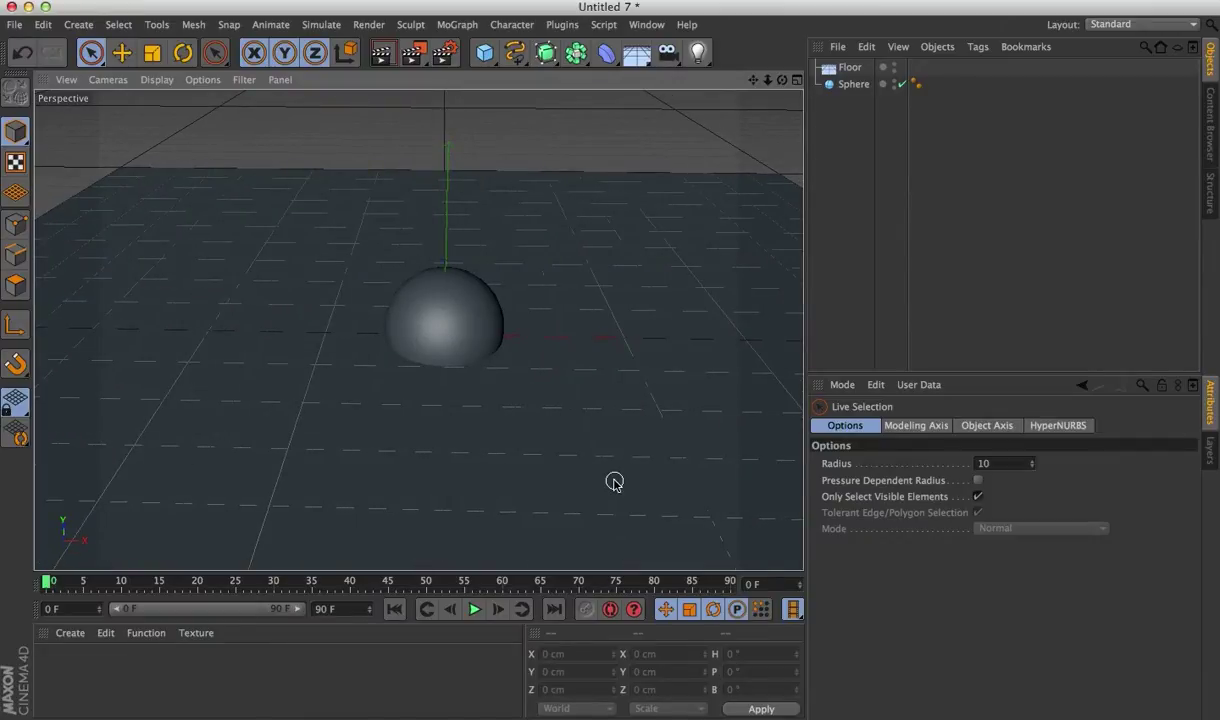
{"action": "left_click_drag", "start_coordinate": [698, 51], "coordinate": [714, 44]}
{"action": "left_click_drag", "start_coordinate": [662, 147], "coordinate": [547, 368], "text": "alt"}
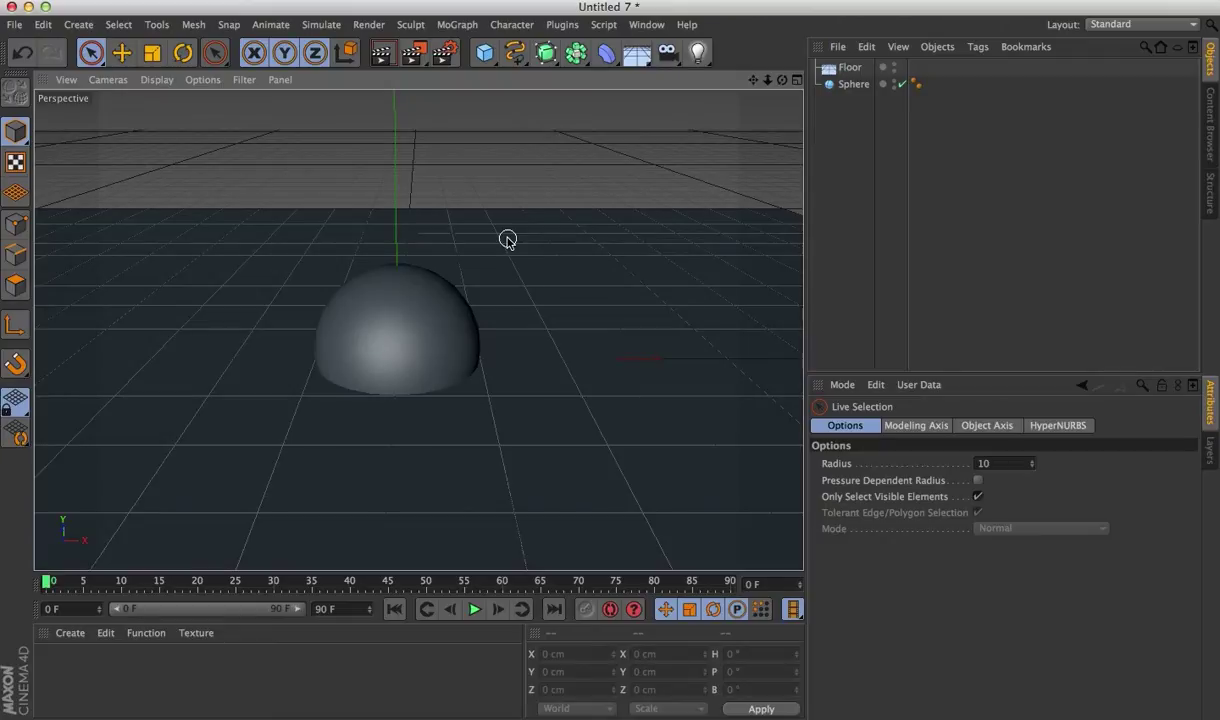
Add a Plane primitive and duplicate it with copy and paste
{"action": "left_click", "coordinate": [484, 52]}
{"action": "left_click", "coordinate": [615, 100]}
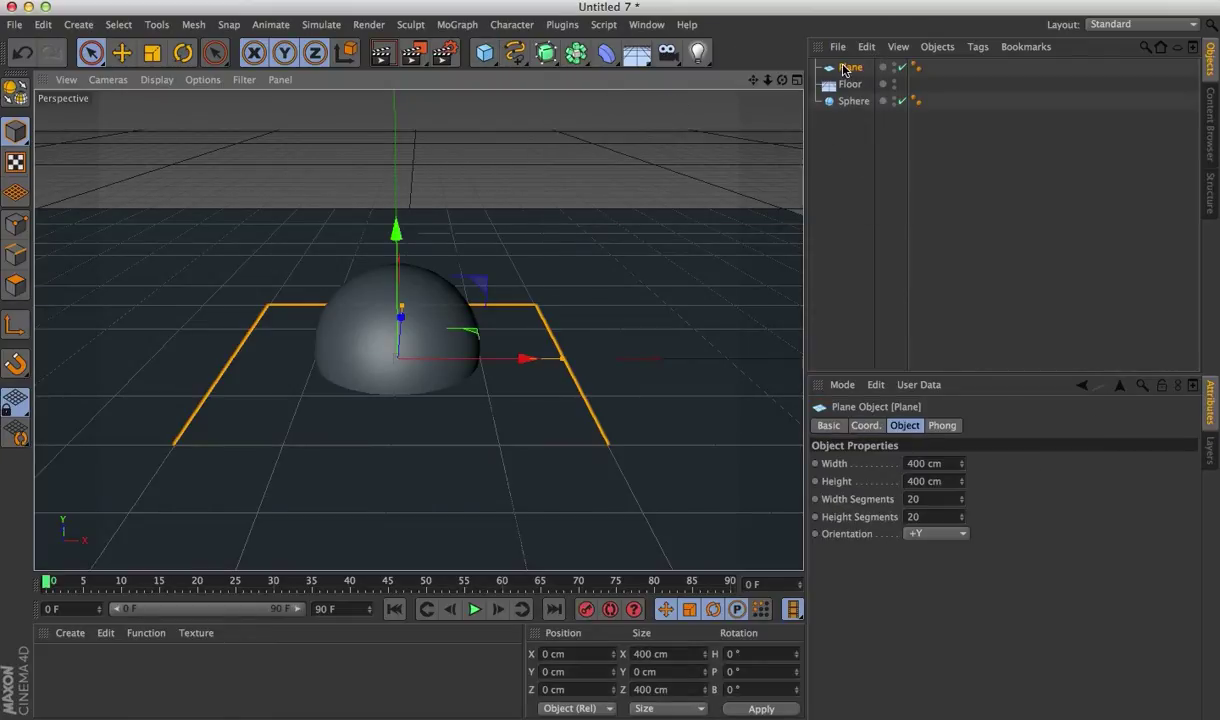
{"action": "key", "text": "ctrl+c"}
{"action": "key", "text": "ctrl+v"}
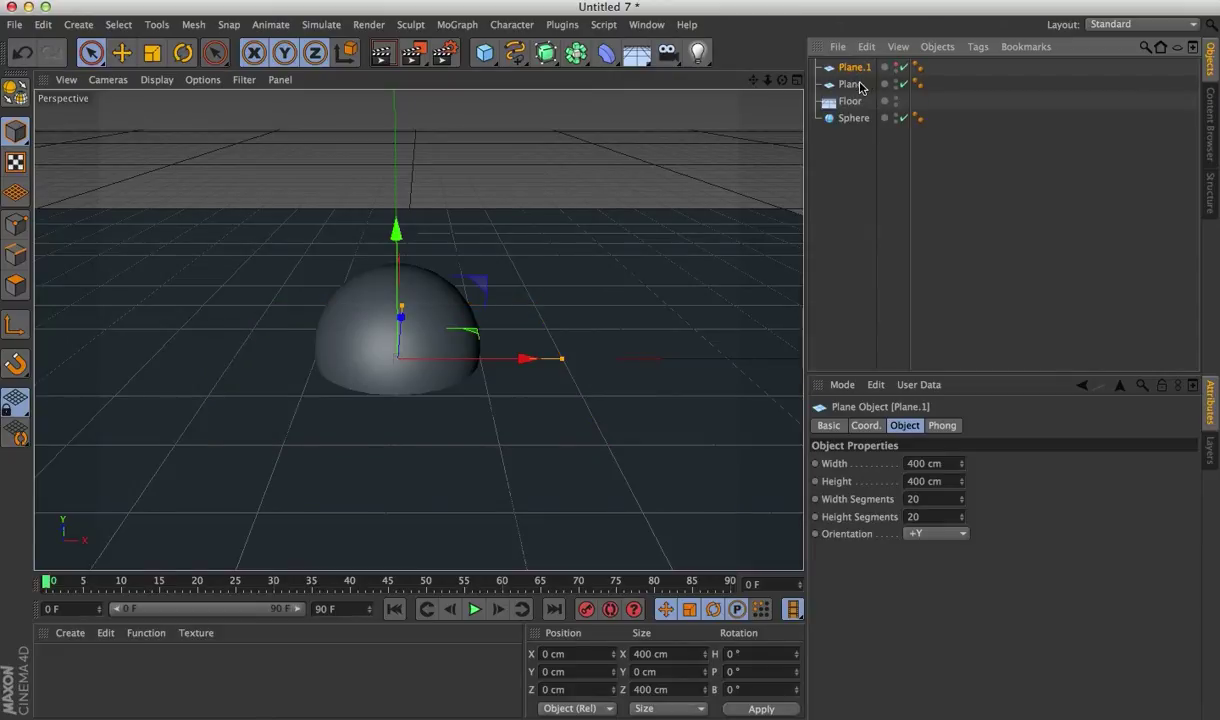
Tilt the original Plane to about -66° bank and raise it to Y 182.715 cm, left of the sphere
{"action": "left_click", "coordinate": [850, 84]}
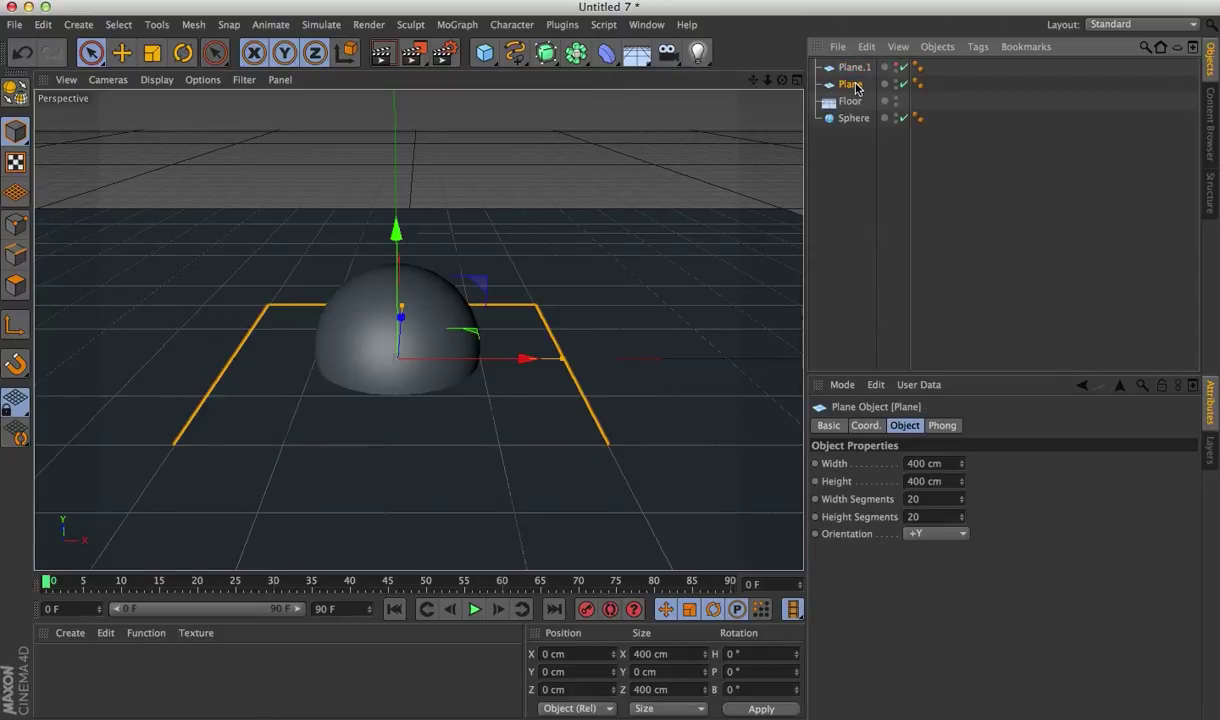
{"action": "left_click", "coordinate": [183, 52]}
{"action": "left_click_drag", "start_coordinate": [425, 288], "coordinate": [308, 284]}
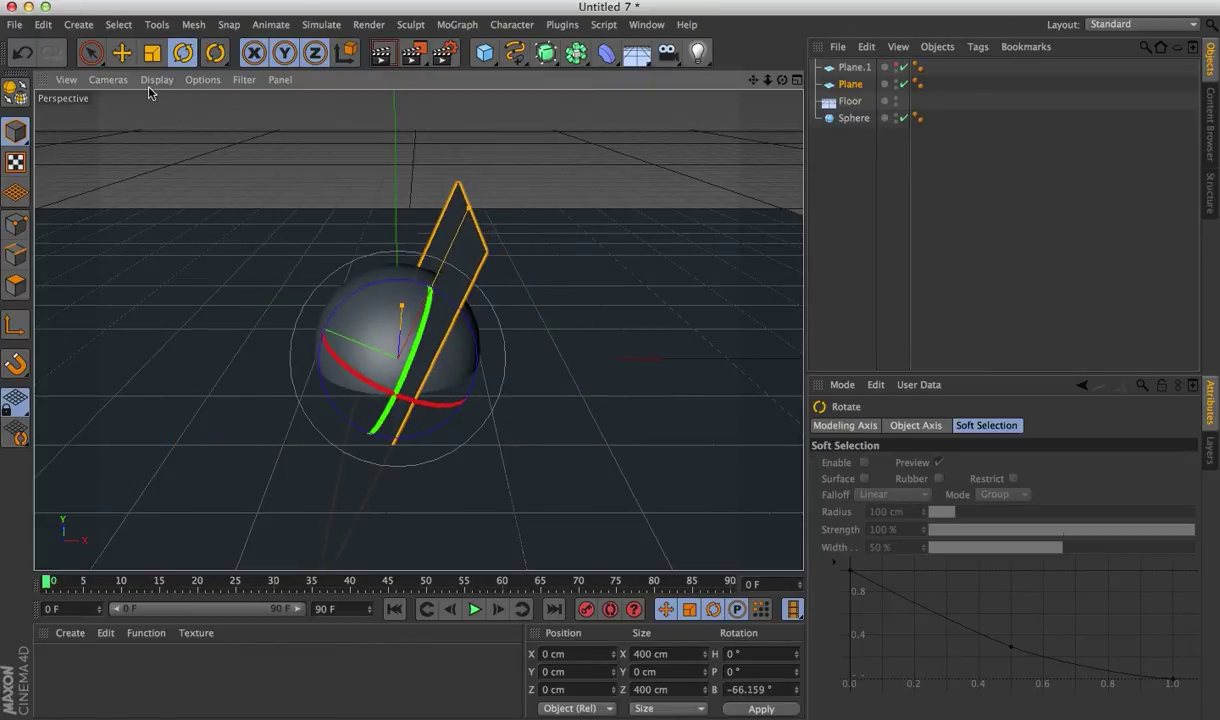
{"action": "left_click", "coordinate": [91, 52]}
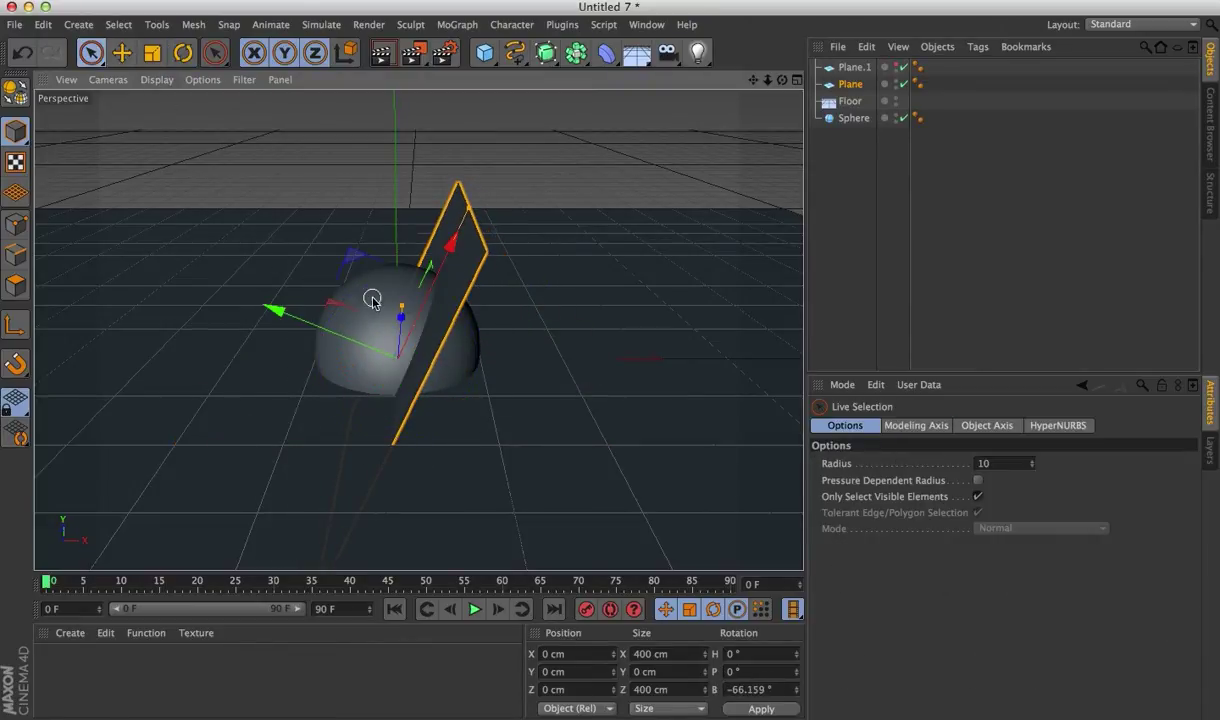
{"action": "left_click", "coordinate": [344, 52]}
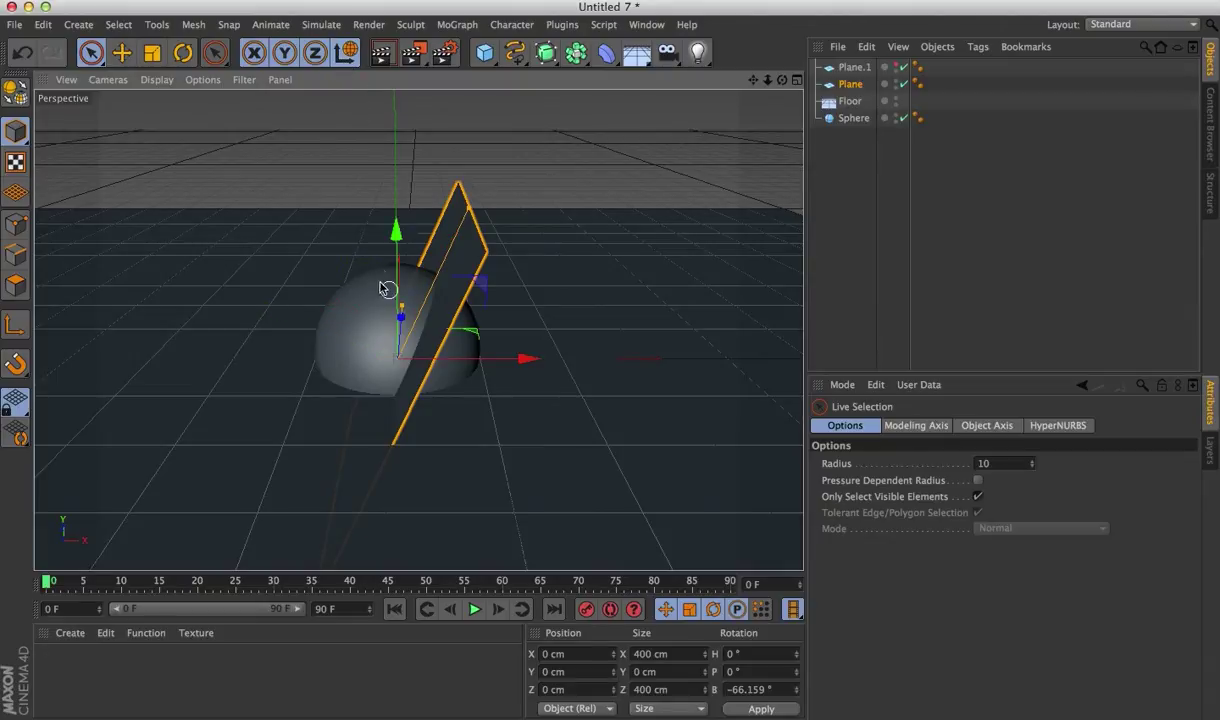
{"action": "left_click_drag", "start_coordinate": [398, 262], "coordinate": [403, 150]}
{"action": "left_click_drag", "start_coordinate": [470, 208], "coordinate": [242, 203]}
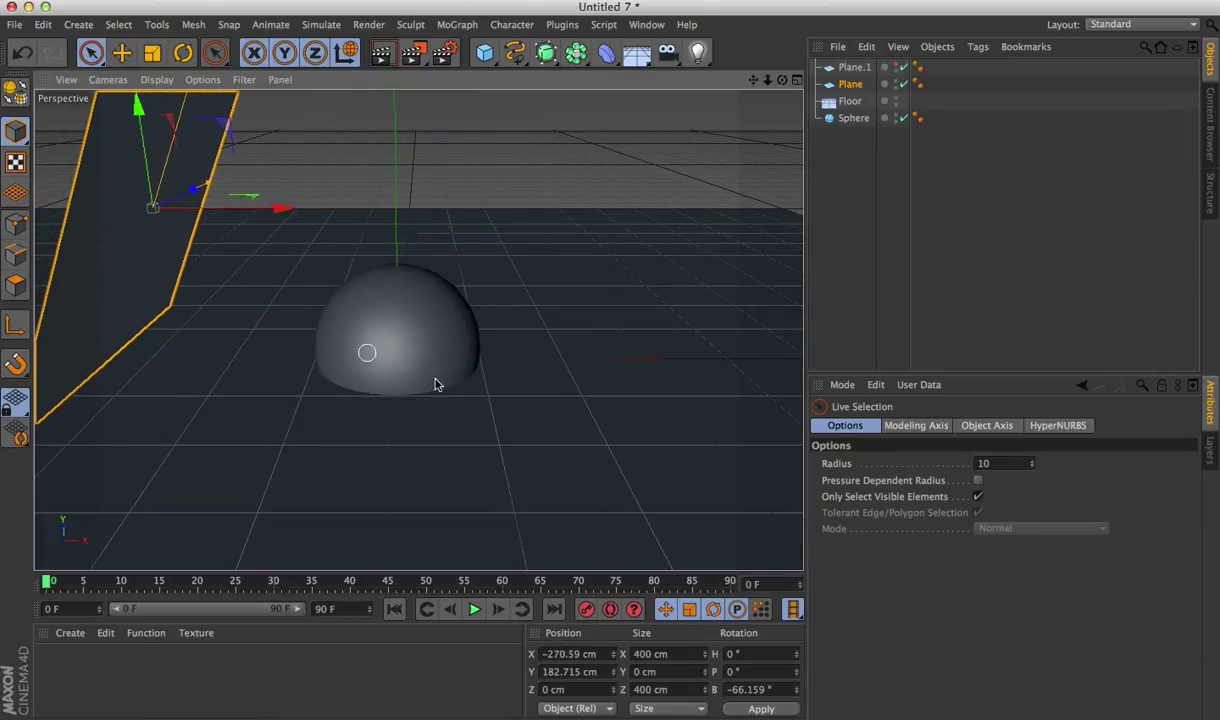
{"action": "mouse_move", "coordinate": [449, 348]}
{"action": "left_mouse_down", "text": "alt"}
{"action": "mouse_move", "coordinate": [427, 349]}
{"action": "mouse_move", "coordinate": [449, 359]}
{"action": "left_mouse_up", "text": "alt"}
{"action": "key", "text": "super+r"}
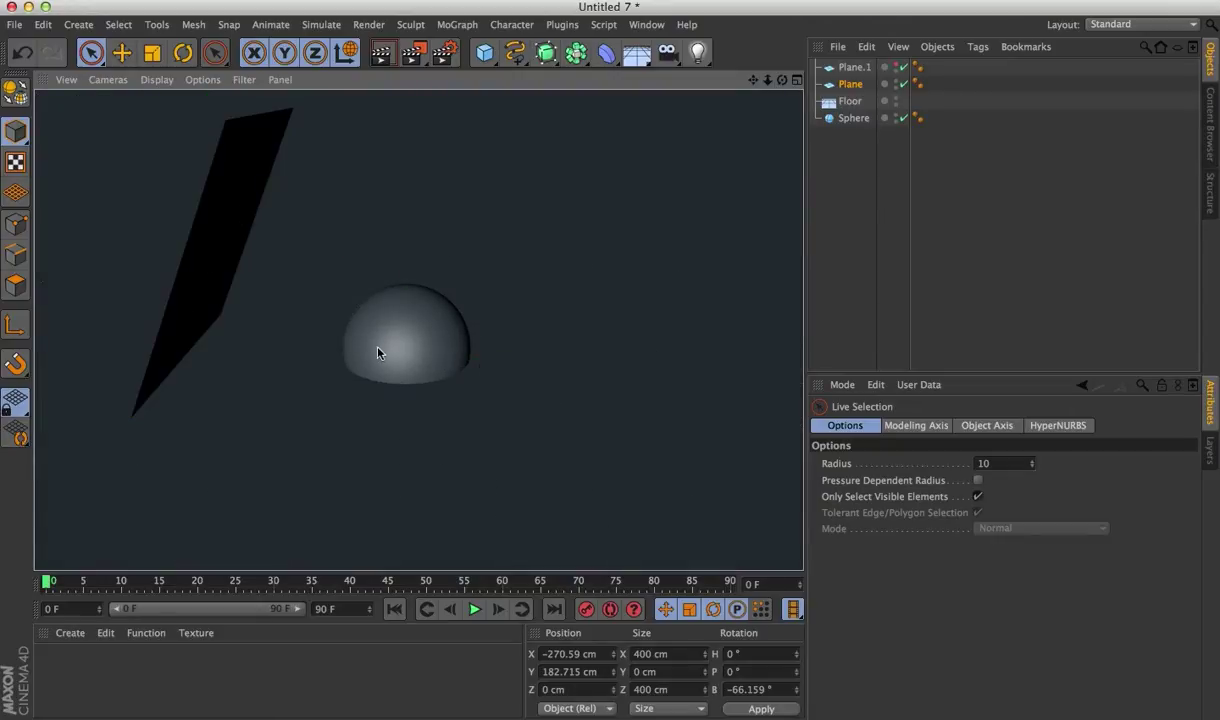
{"action": "left_click_drag", "start_coordinate": [456, 368], "coordinate": [390, 352], "text": "alt"}
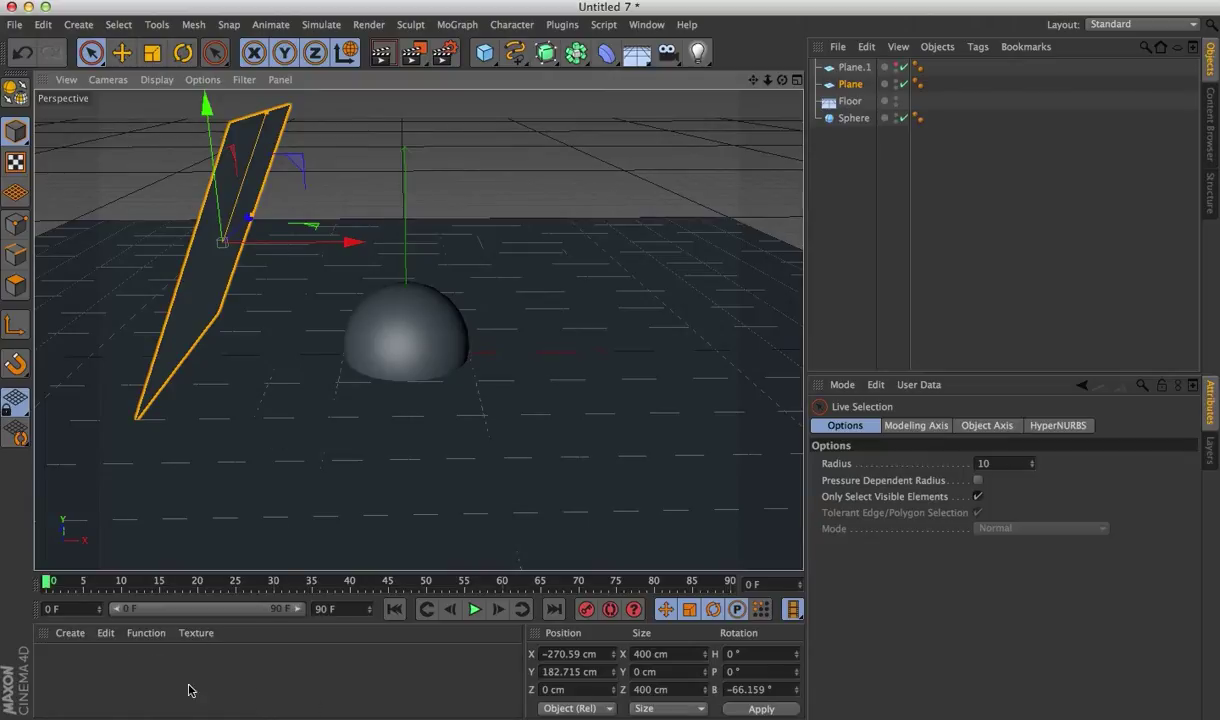
Create material Mat with Color unchecked and white Luminance (RGB 255) enabled
{"action": "left_click", "coordinate": [70, 632]}
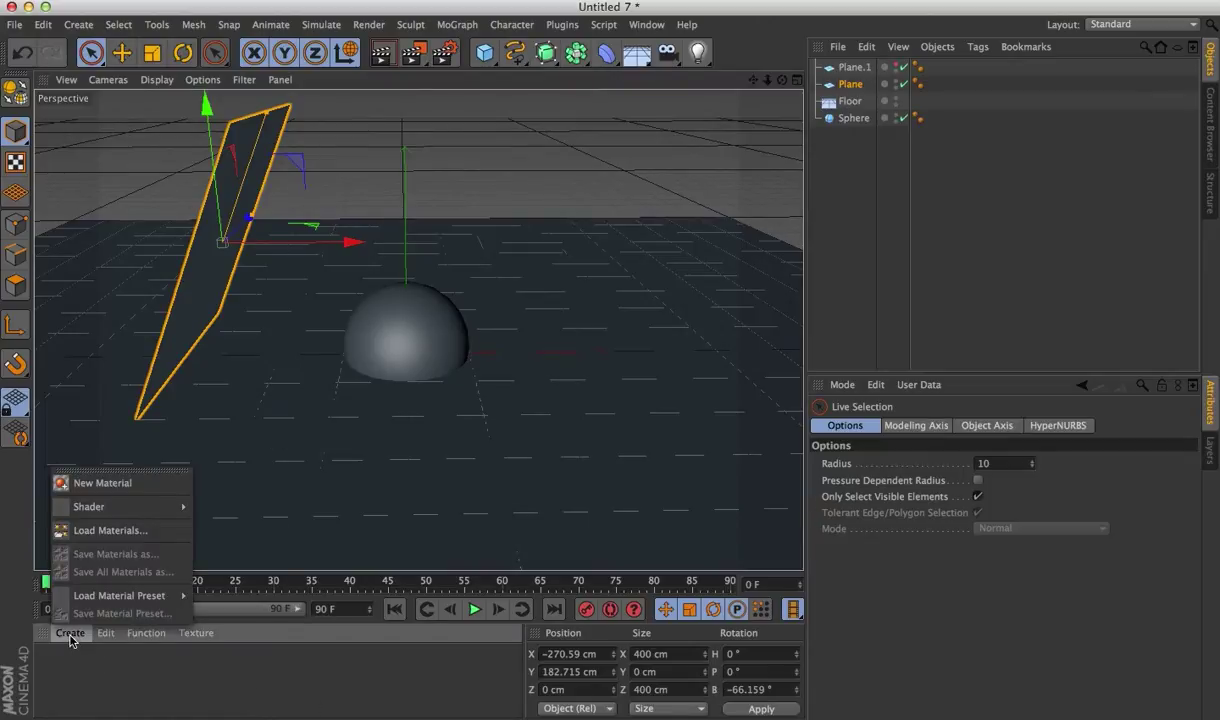
{"action": "left_click", "coordinate": [102, 483]}
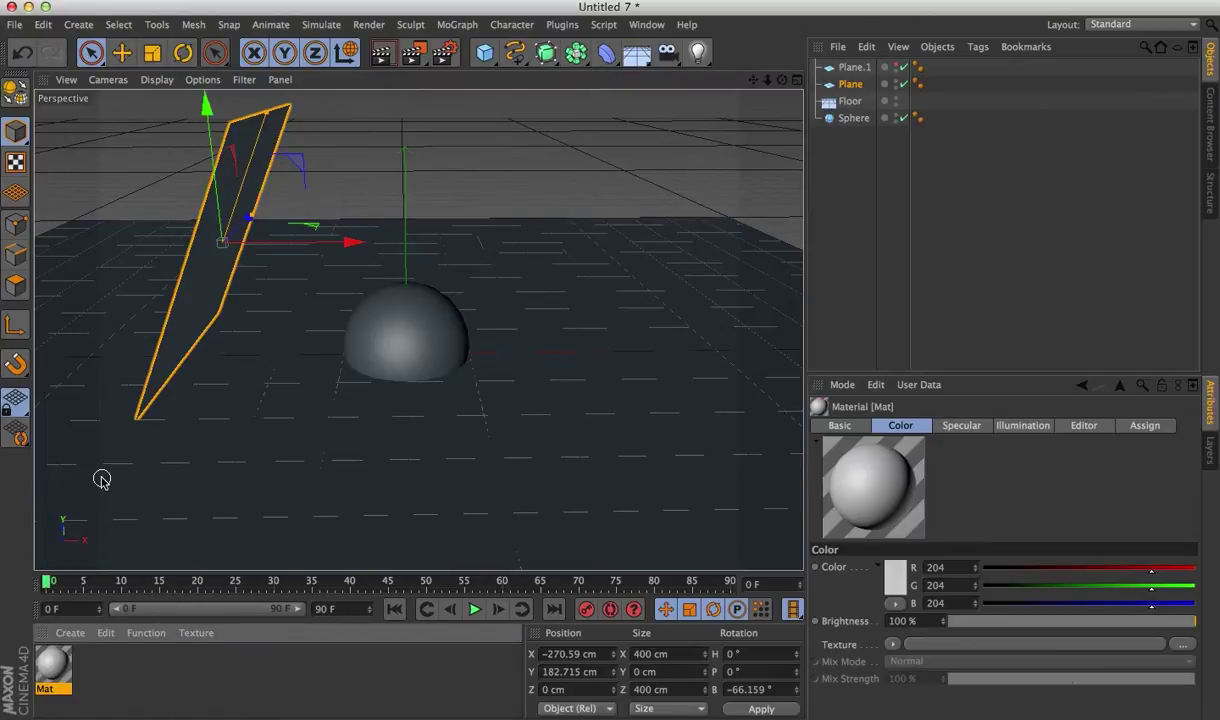
{"action": "double_click", "coordinate": [55, 676]}
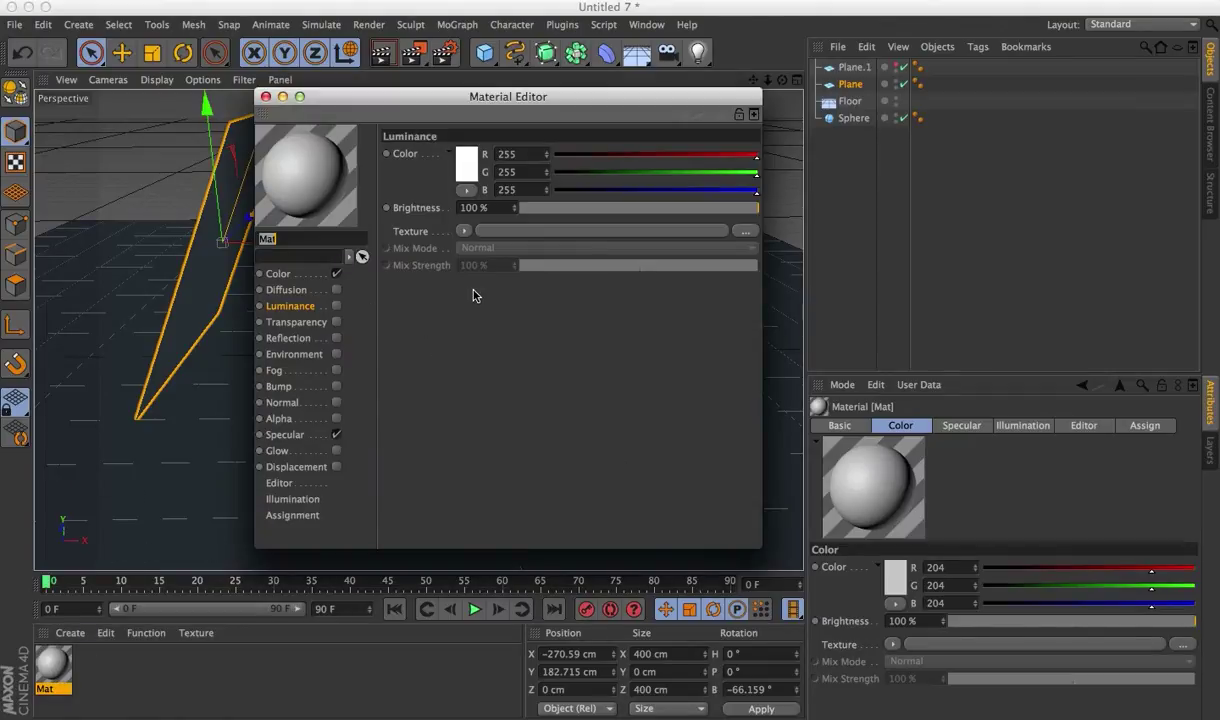
{"action": "left_click", "coordinate": [331, 276]}
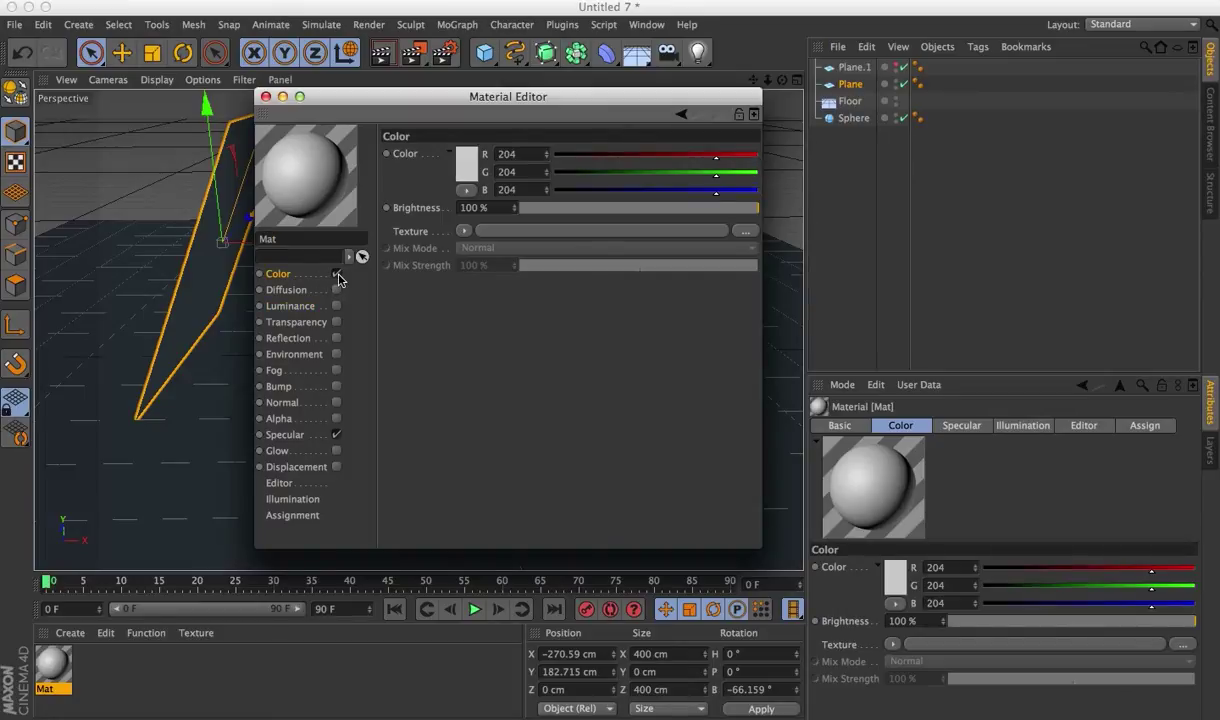
{"action": "left_click", "coordinate": [337, 275]}
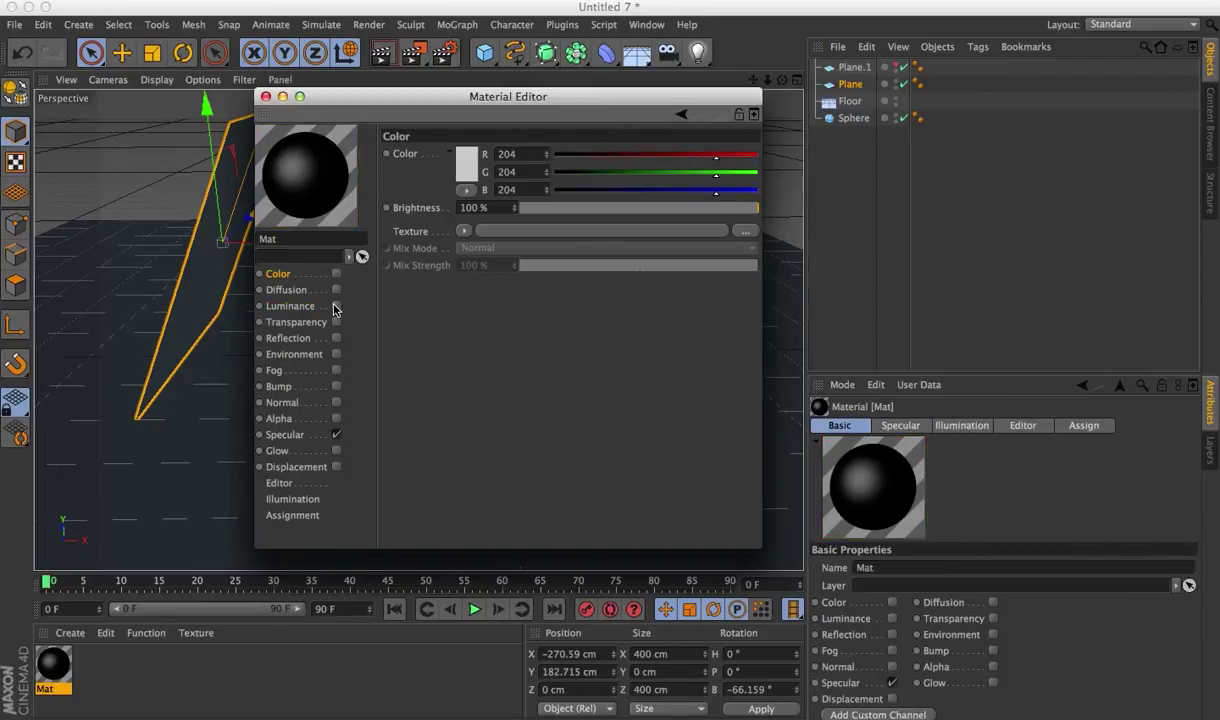
{"action": "left_click", "coordinate": [336, 306]}
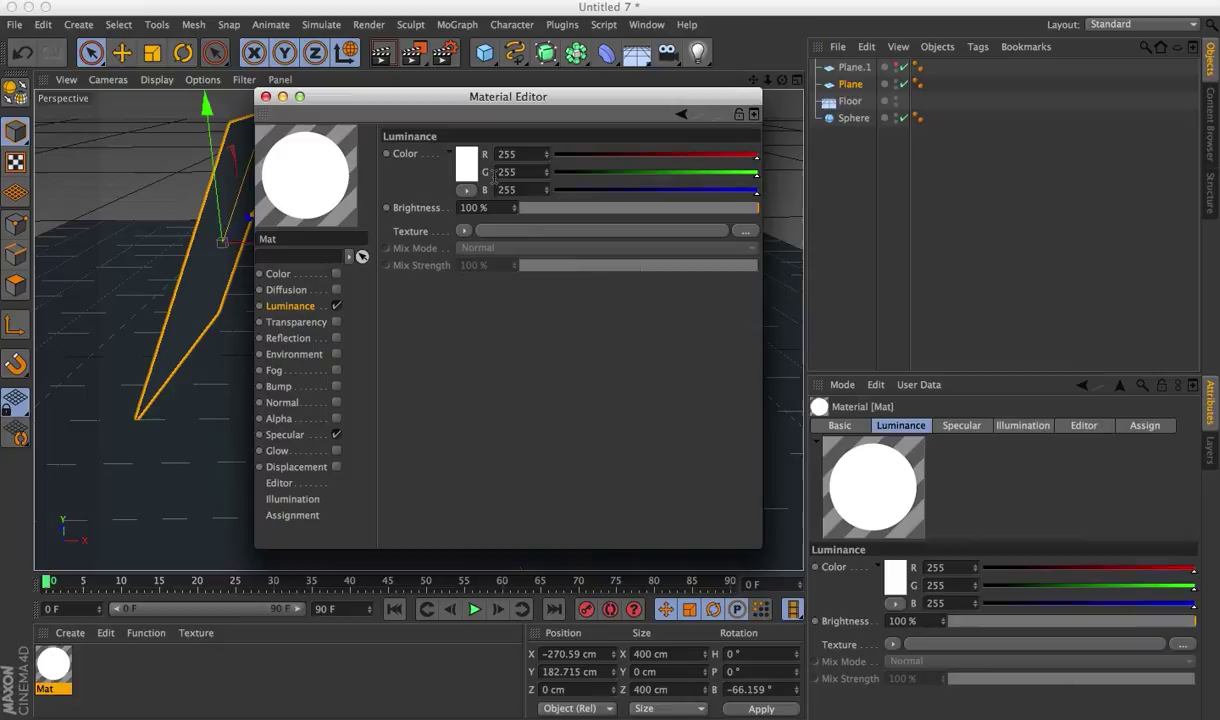
{"action": "left_click", "coordinate": [266, 97]}
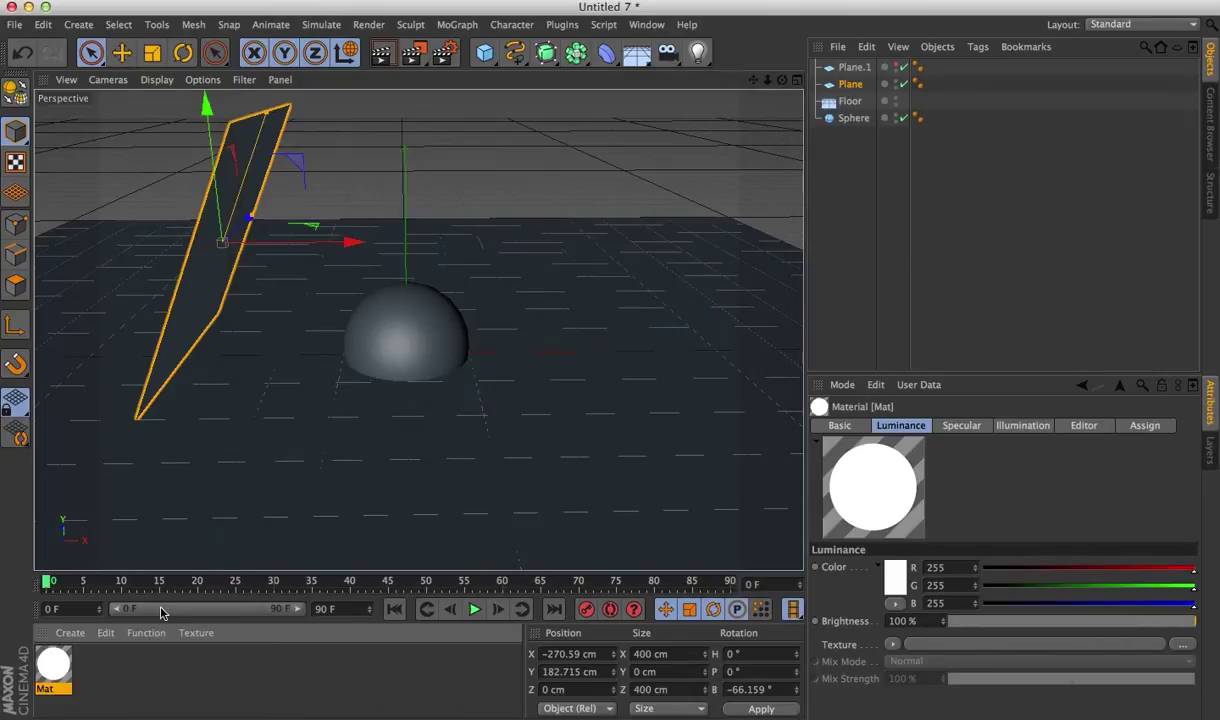
Render a quick preview, clear it back to the editor grid view, and select Mat
{"action": "key", "text": "super+r"}
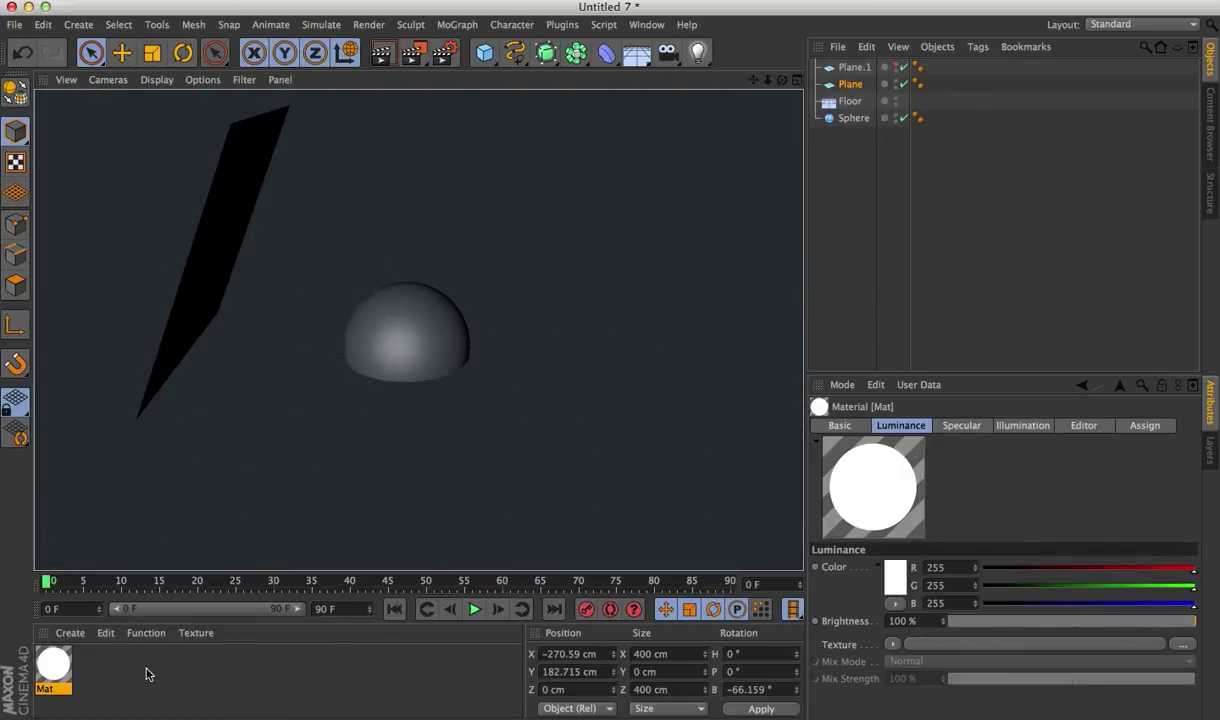
{"action": "left_click", "coordinate": [84, 673]}
{"action": "left_click", "coordinate": [55, 666]}
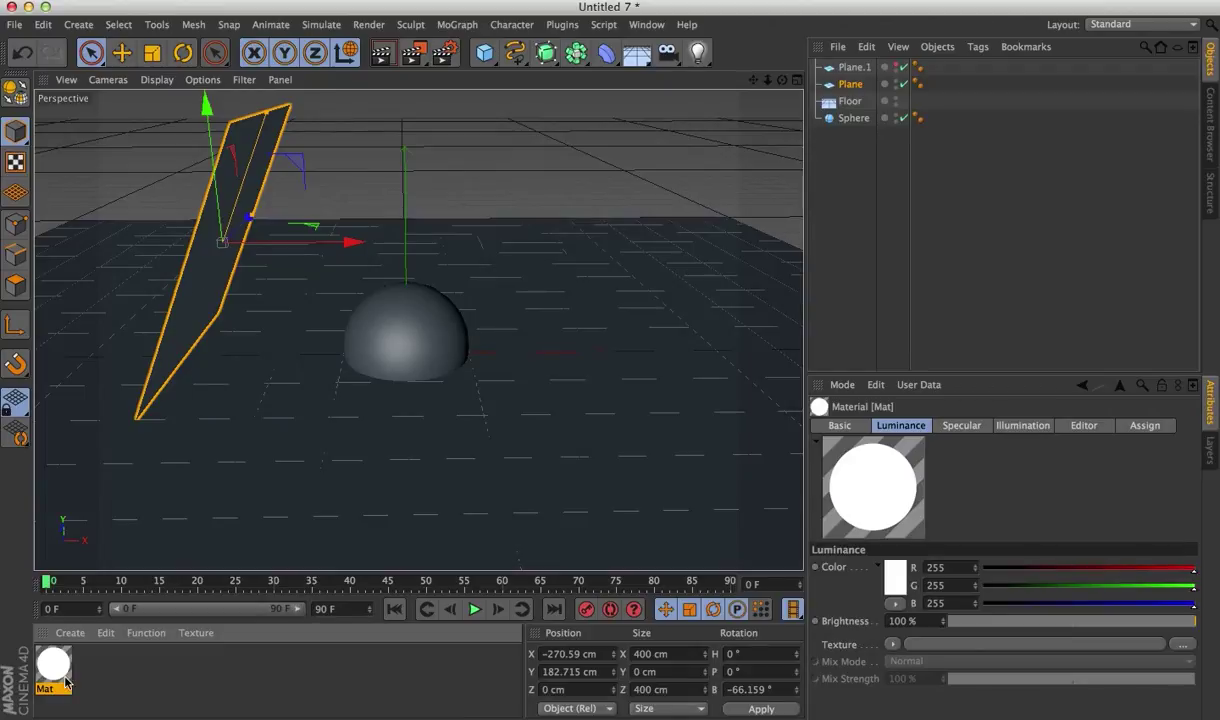
Drop Mat onto the tilted Plane and preview-render the resulting white panel
{"action": "left_click_drag", "start_coordinate": [62, 672], "coordinate": [853, 90]}
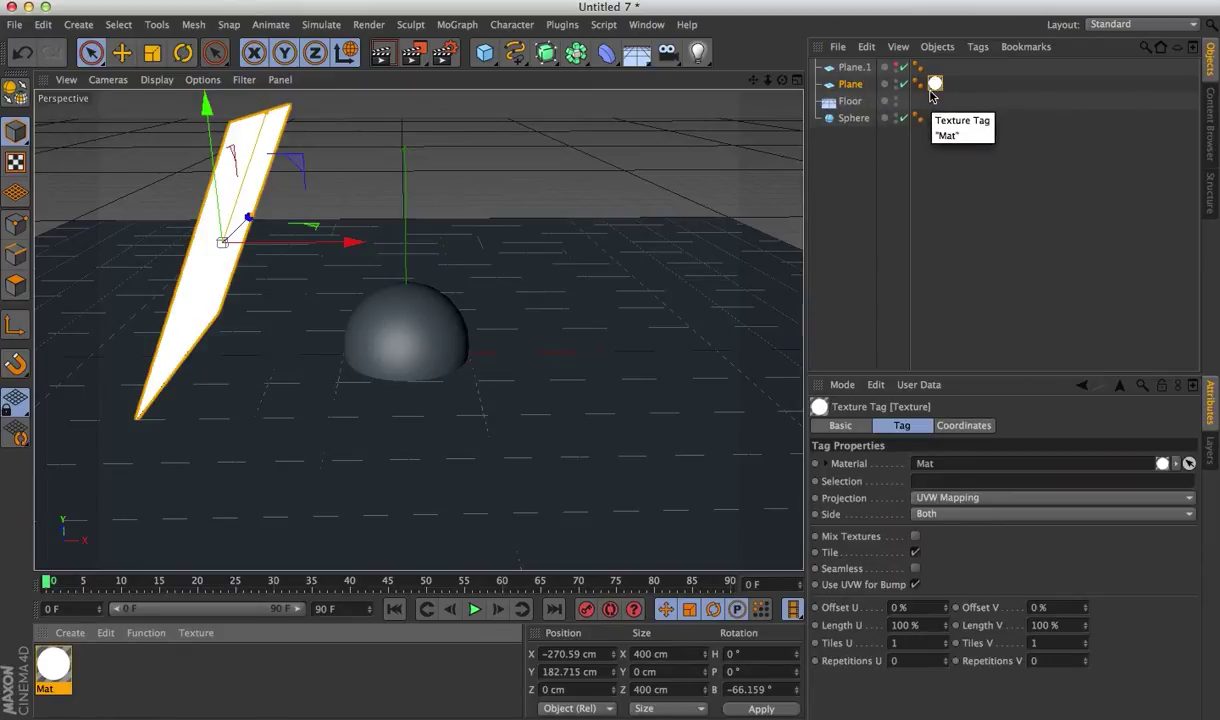
{"action": "key", "text": "ctrl+r"}
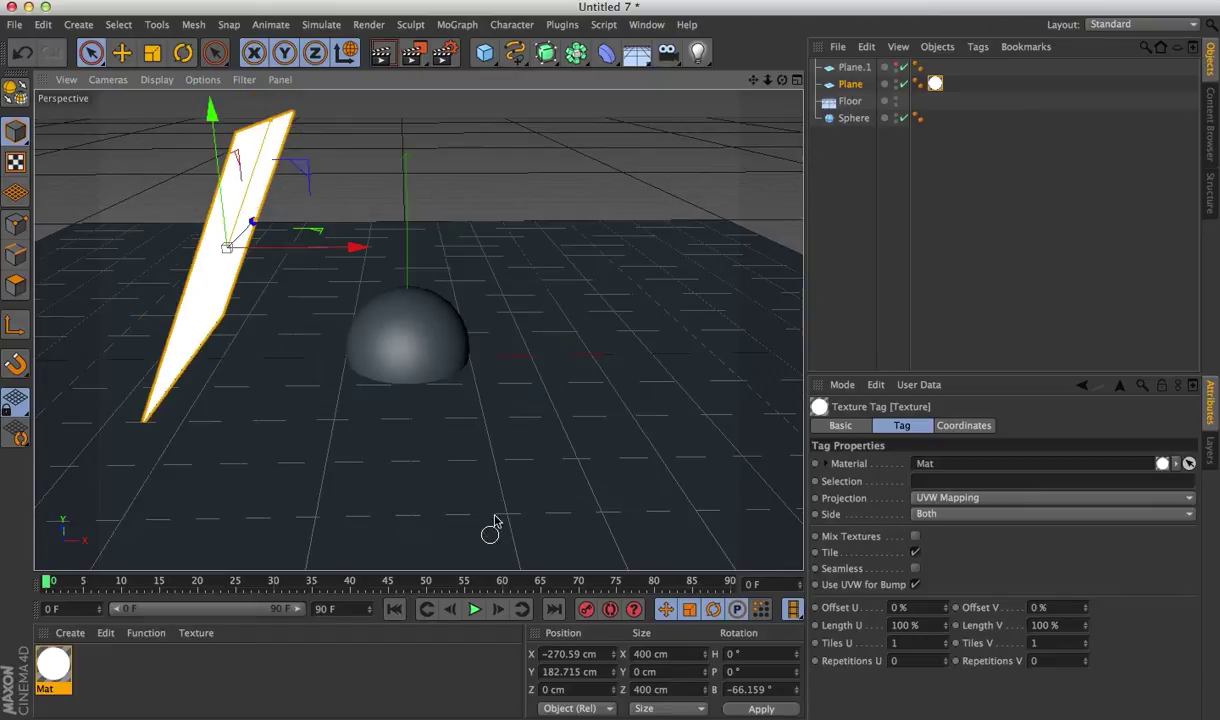
{"action": "left_click_drag", "start_coordinate": [483, 483], "coordinate": [494, 477], "text": "alt"}
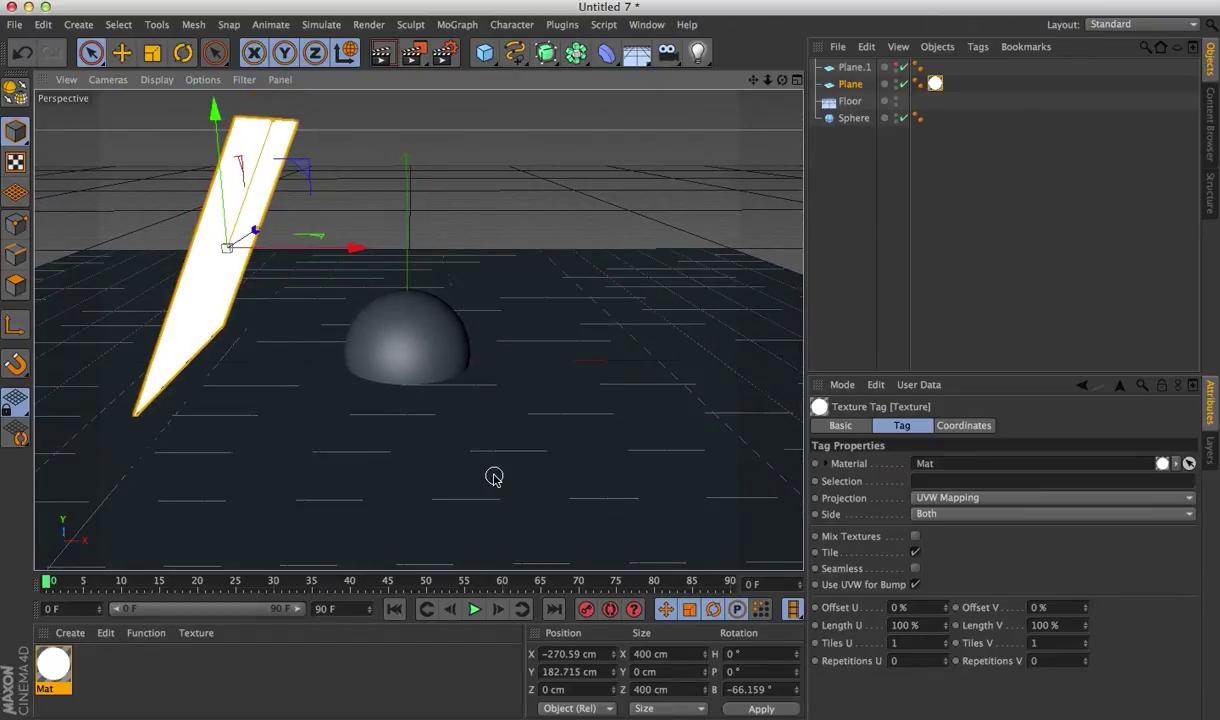
{"action": "key", "text": "ctrl+r"}
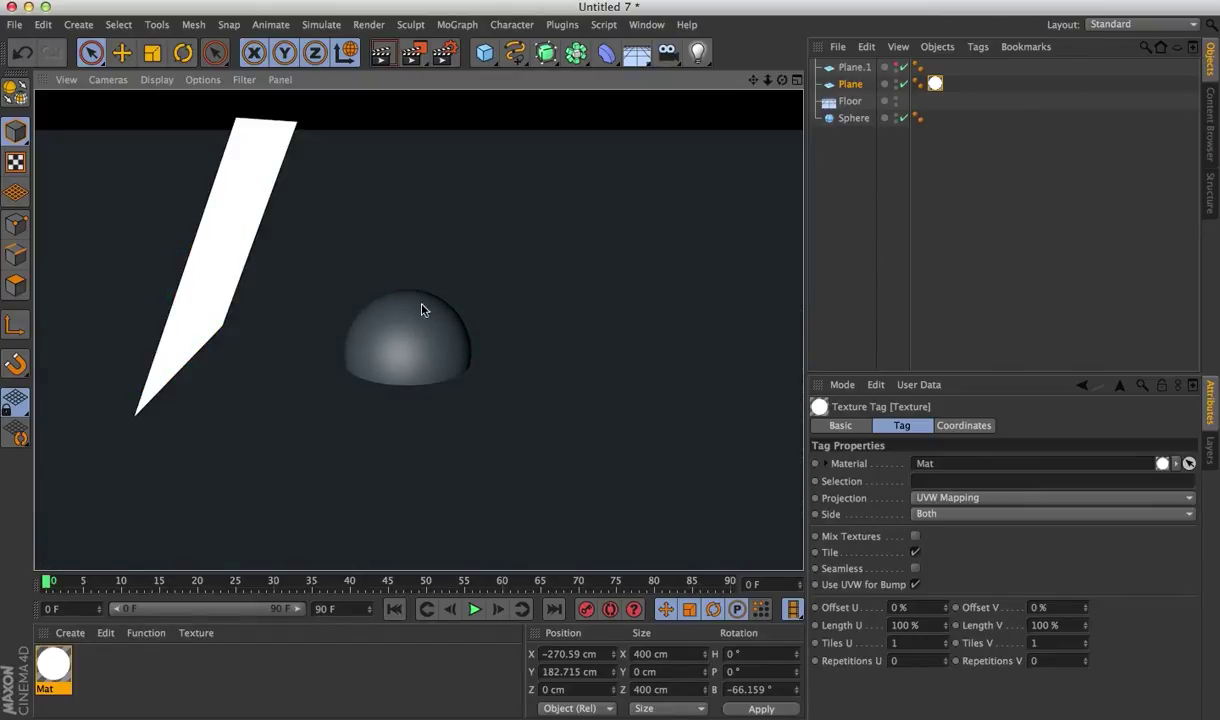
{"action": "left_click_drag", "start_coordinate": [432, 329], "coordinate": [428, 358], "text": "alt"}
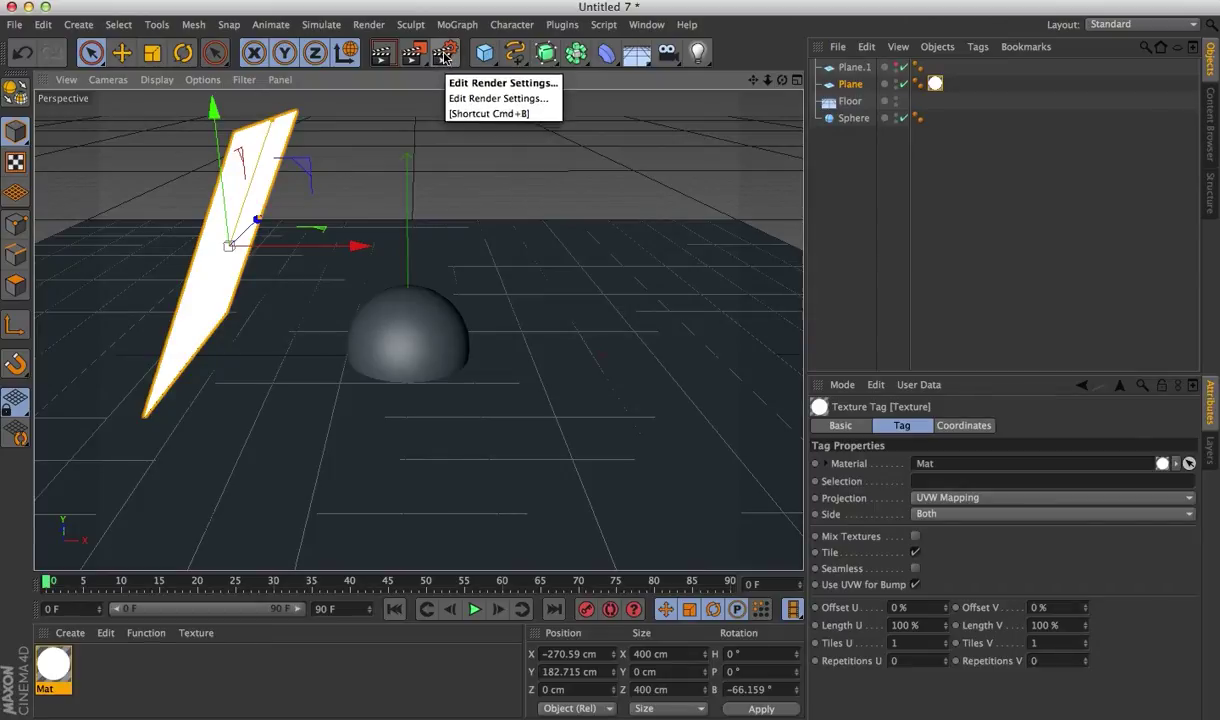
Add an enabled Global Illumination effect in Render Settings, then close the window
{"action": "left_click", "coordinate": [445, 56]}
{"action": "left_click_drag", "start_coordinate": [364, 12], "coordinate": [499, 108]}
{"action": "left_click", "coordinate": [279, 166]}
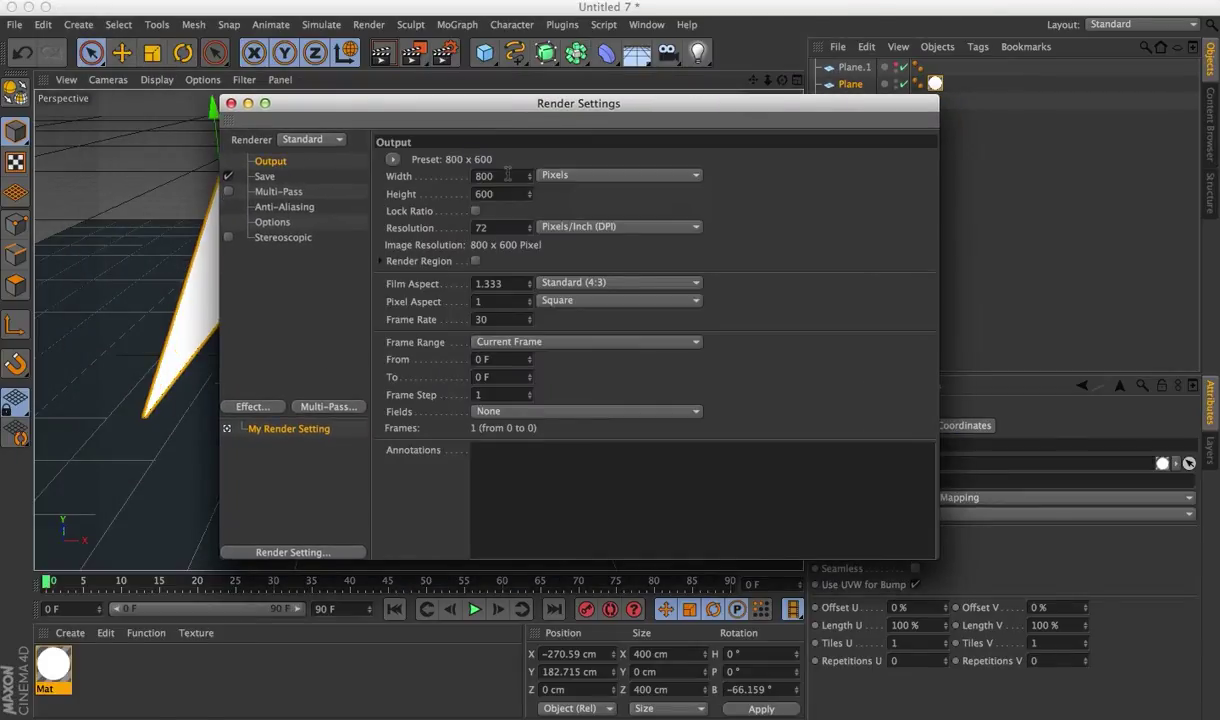
{"action": "left_click", "coordinate": [276, 179]}
{"action": "left_click", "coordinate": [265, 191]}
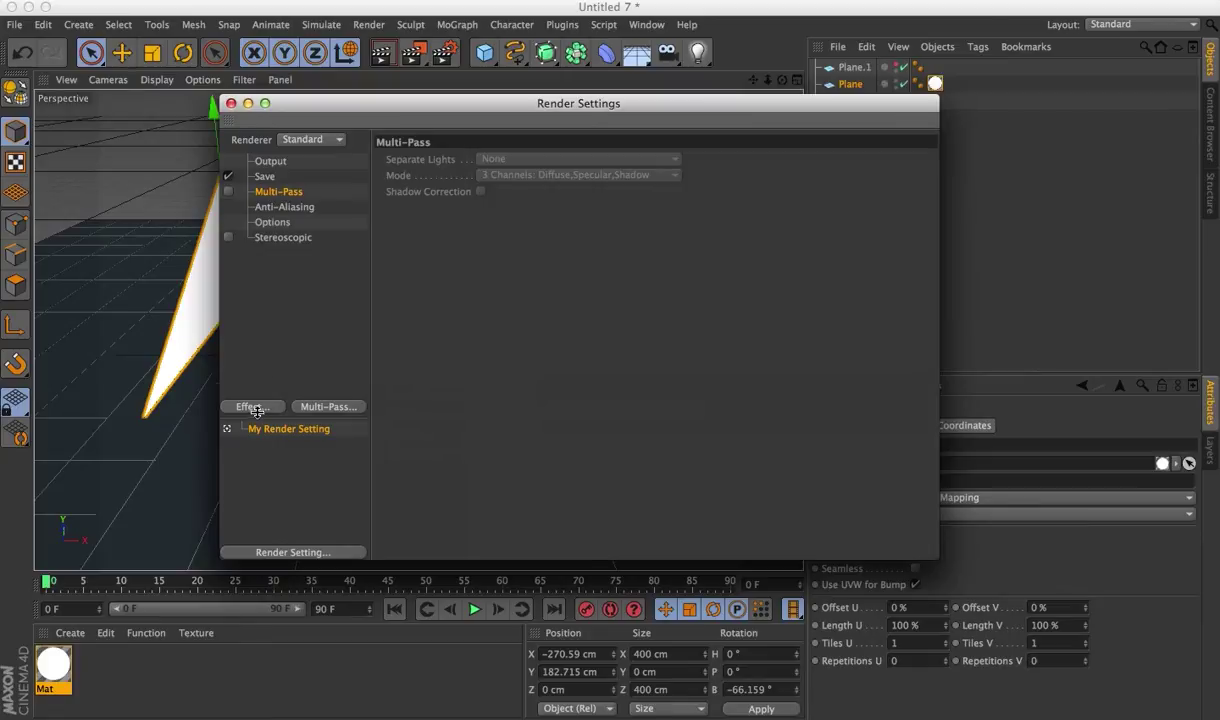
{"action": "left_click", "coordinate": [257, 410]}
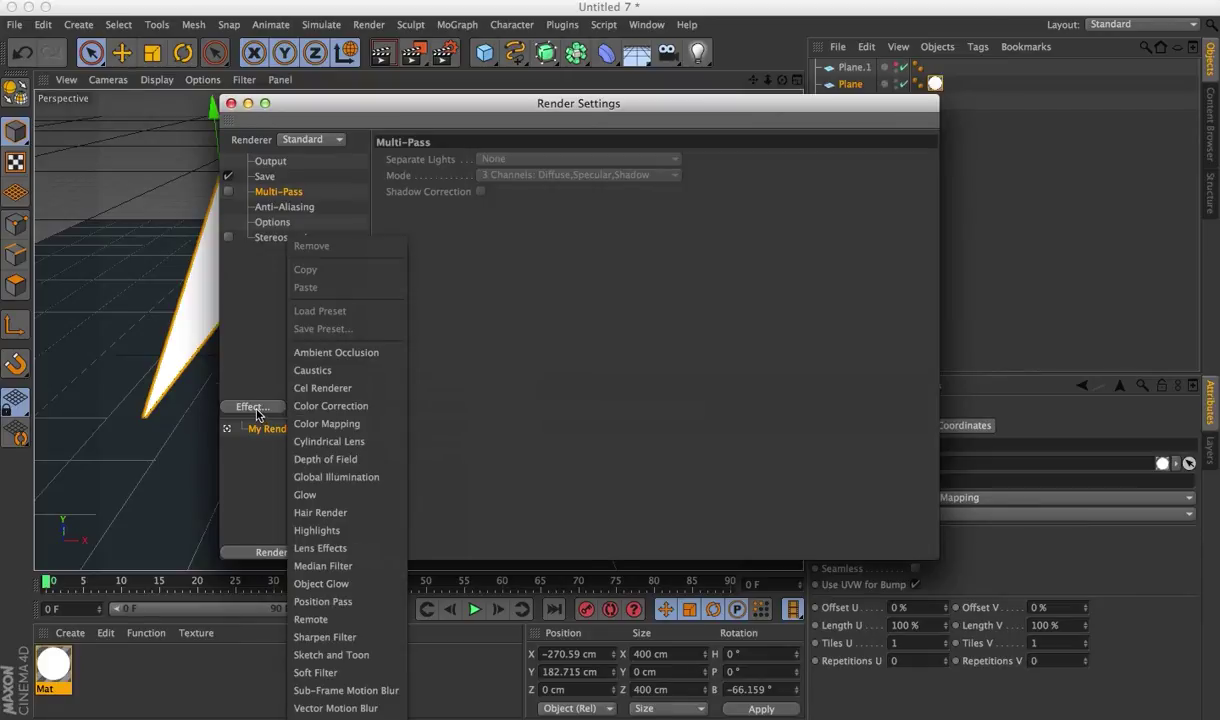
{"action": "left_click", "coordinate": [376, 480]}
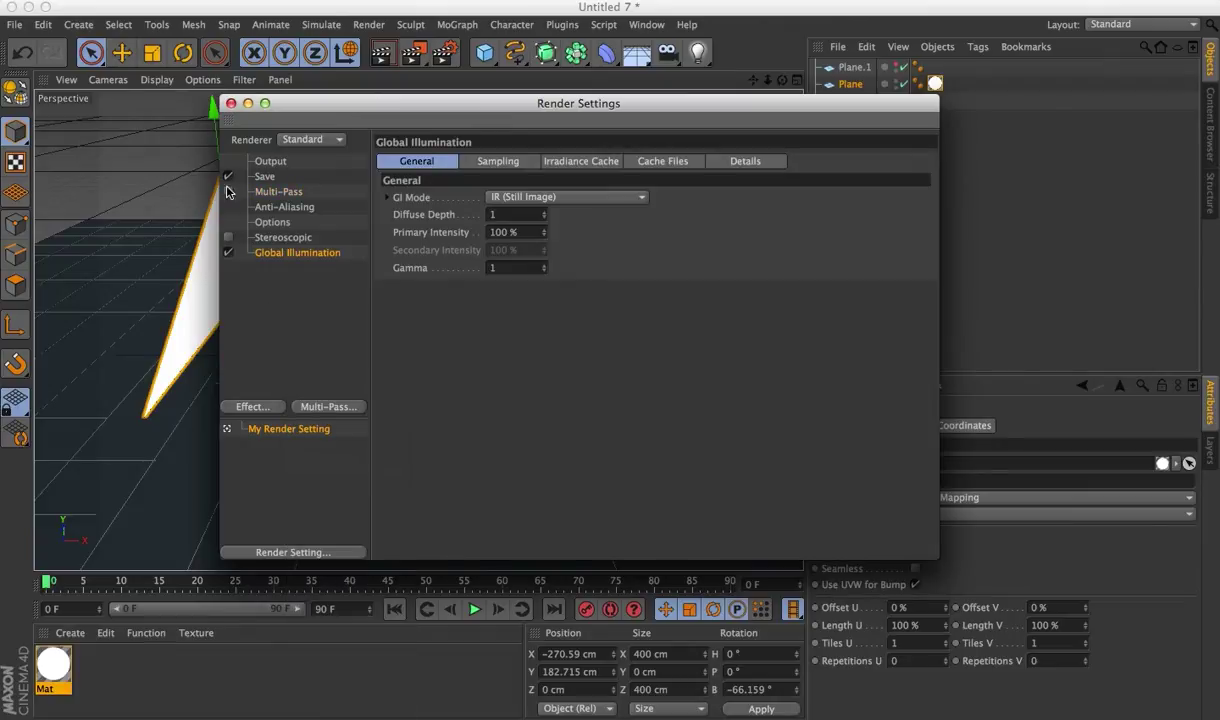
{"action": "left_click", "coordinate": [230, 103]}
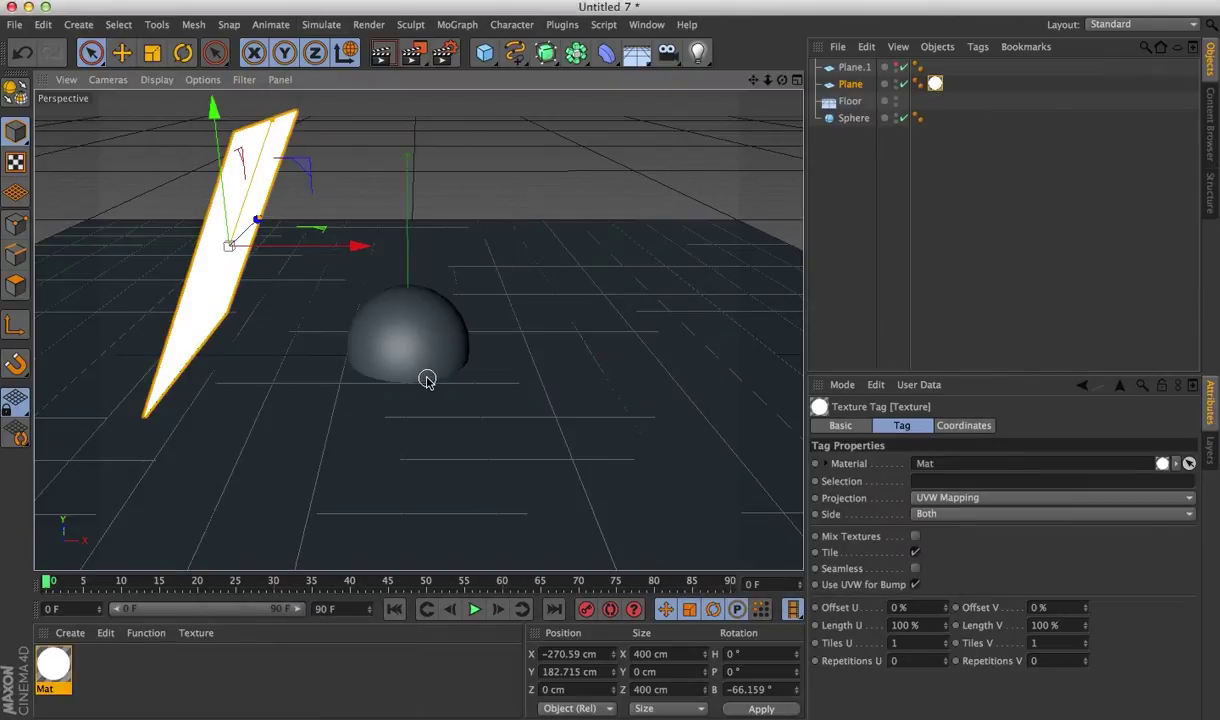
Render the slightly orbited view with Global Illumination so the white plane lights sphere and floor
{"action": "left_click_drag", "start_coordinate": [427, 380], "coordinate": [432, 366], "text": "alt"}
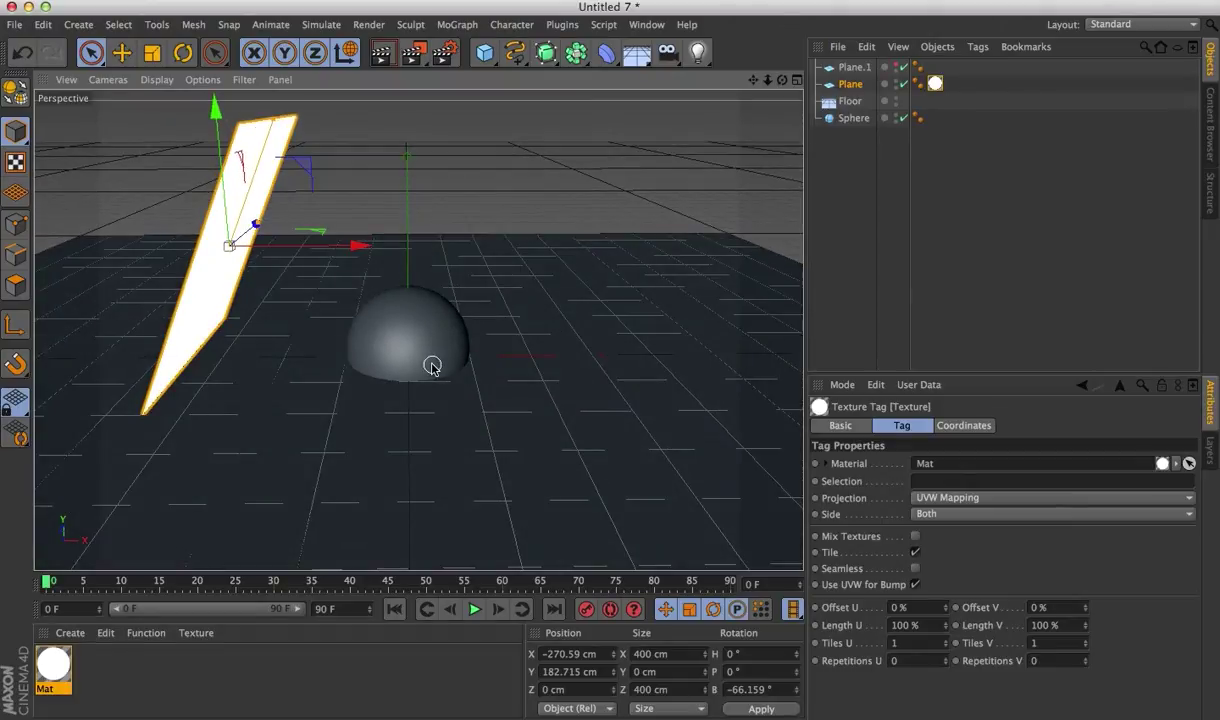
{"action": "key", "text": "ctrl+r"}
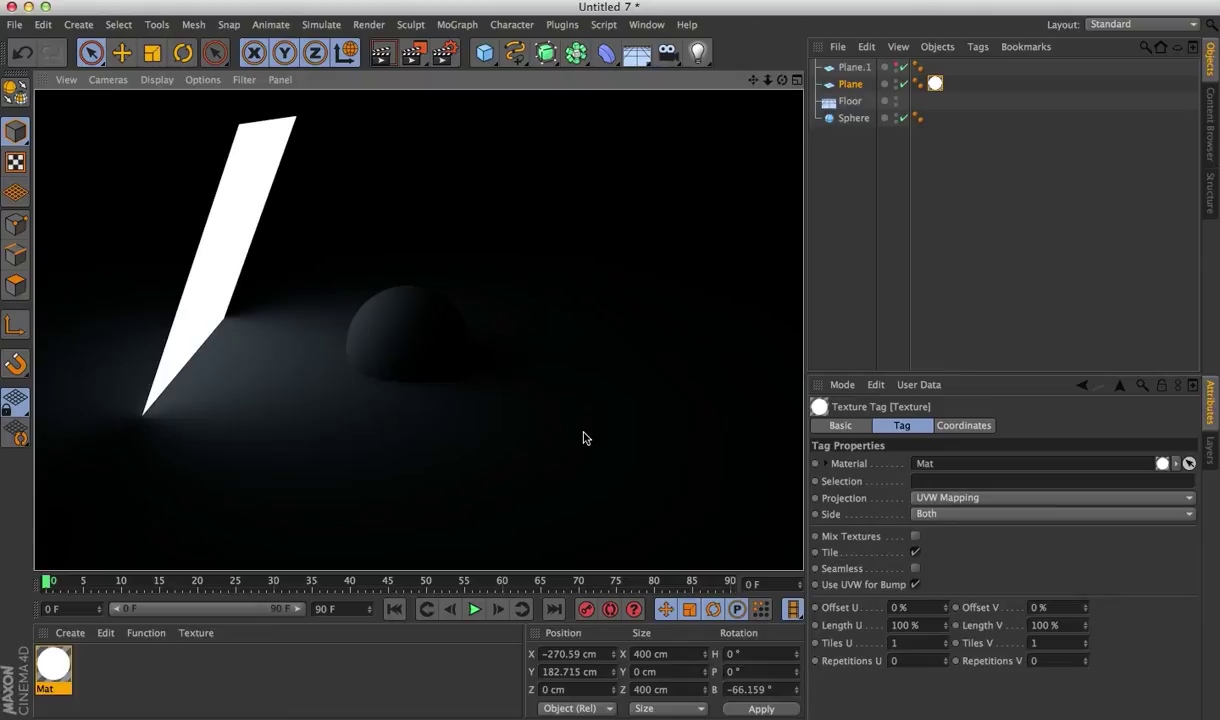
Set Mat's luminance colour to orange (R255 G136 B26) and preview-render the orange plane
{"action": "left_click", "coordinate": [50, 645]}
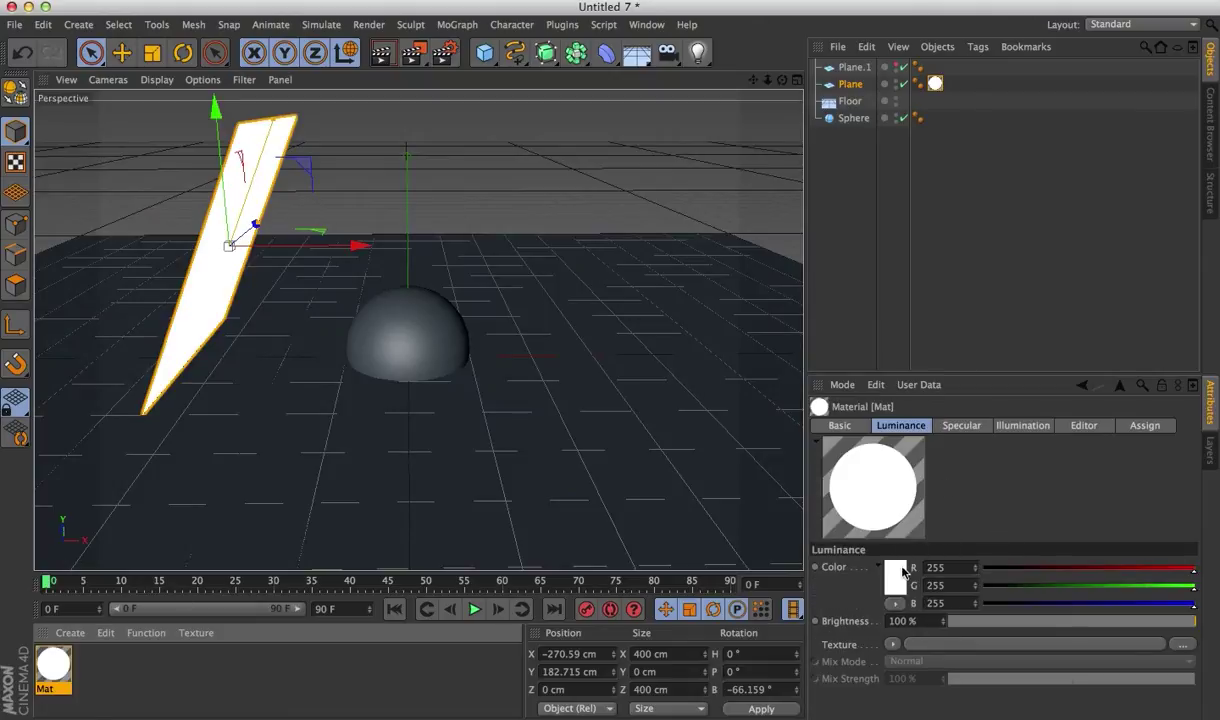
{"action": "left_click", "coordinate": [895, 575]}
{"action": "left_click_drag", "start_coordinate": [858, 513], "coordinate": [846, 498]}
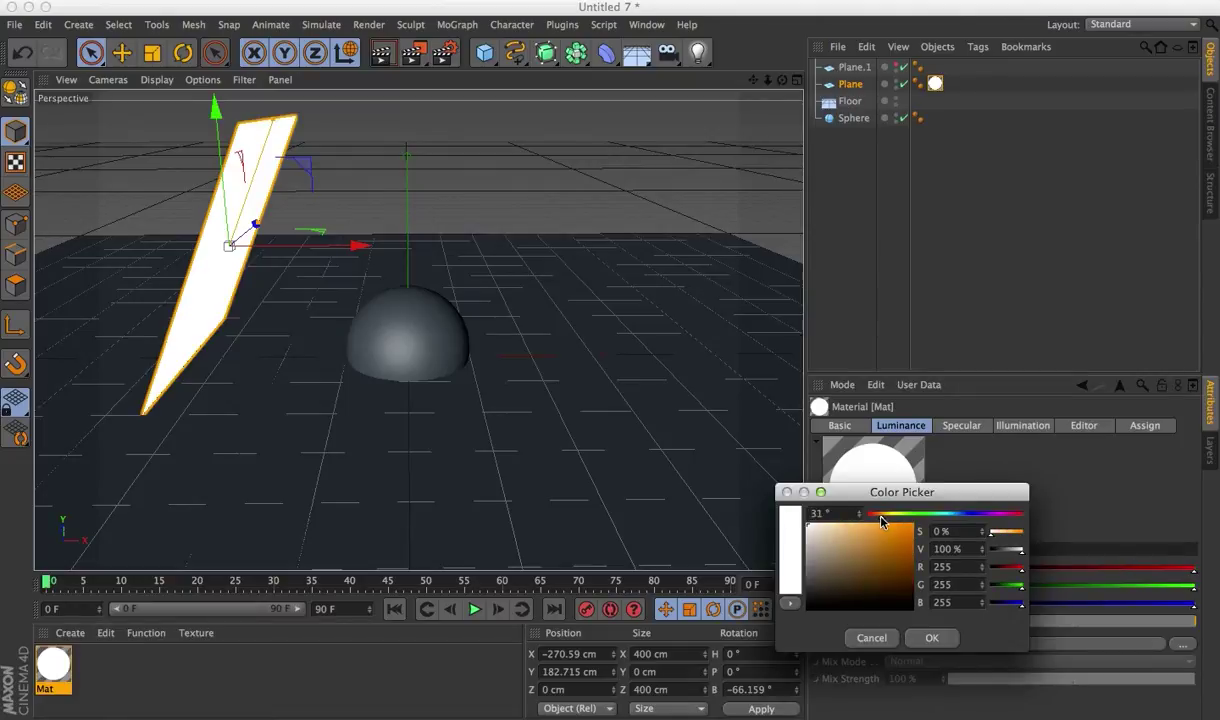
{"action": "left_click", "coordinate": [893, 537]}
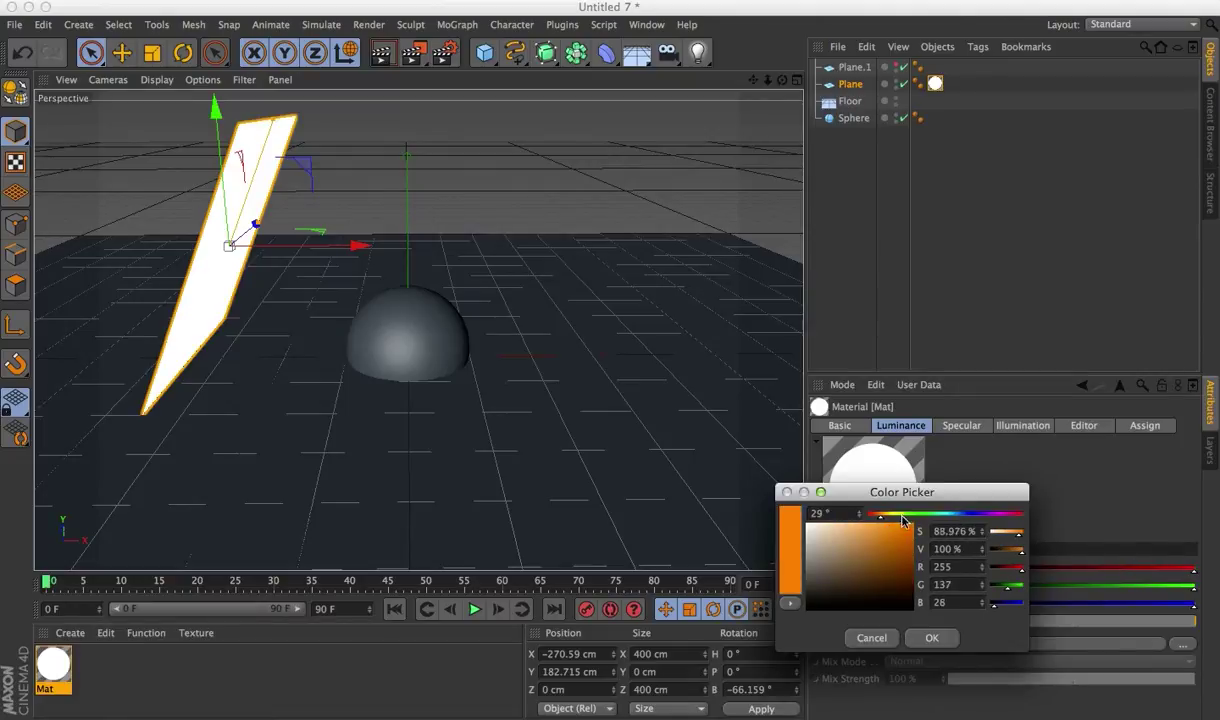
{"action": "left_click", "coordinate": [931, 637]}
{"action": "key", "text": "ctrl+r"}
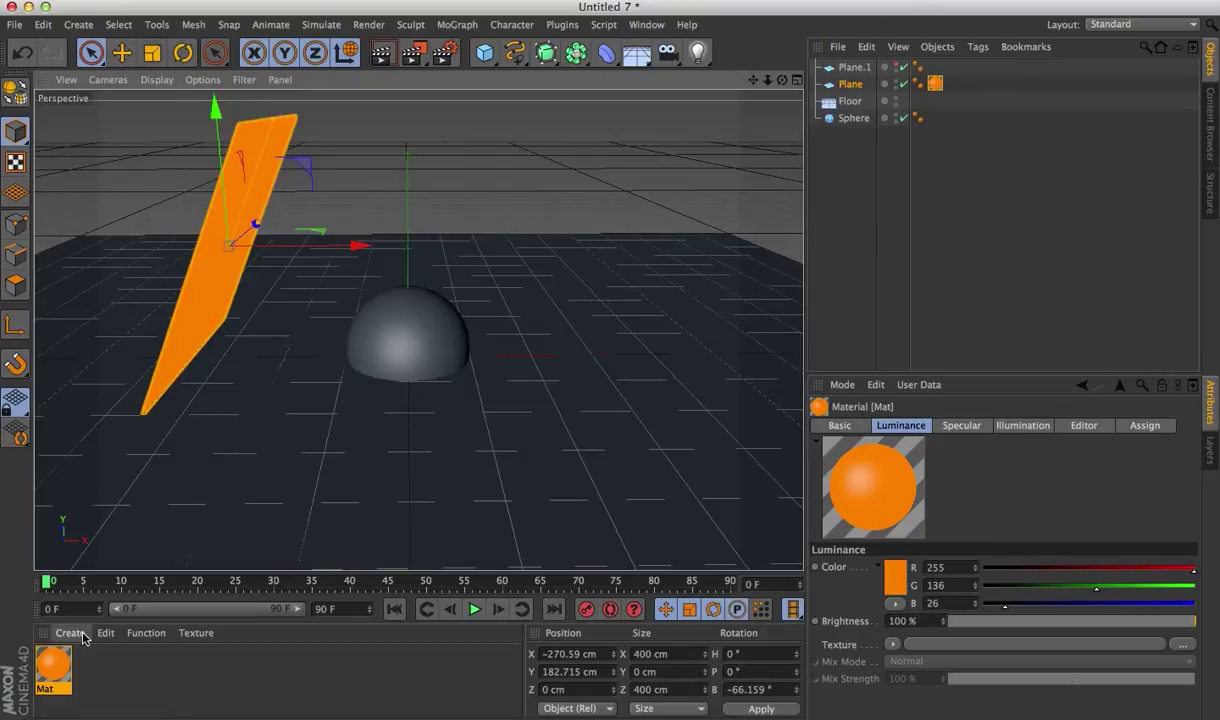
Create Mat.1 with 21% reflection, apply it to the sphere, and render the viewport
{"action": "left_click", "coordinate": [83, 638]}
{"action": "left_click", "coordinate": [85, 479]}
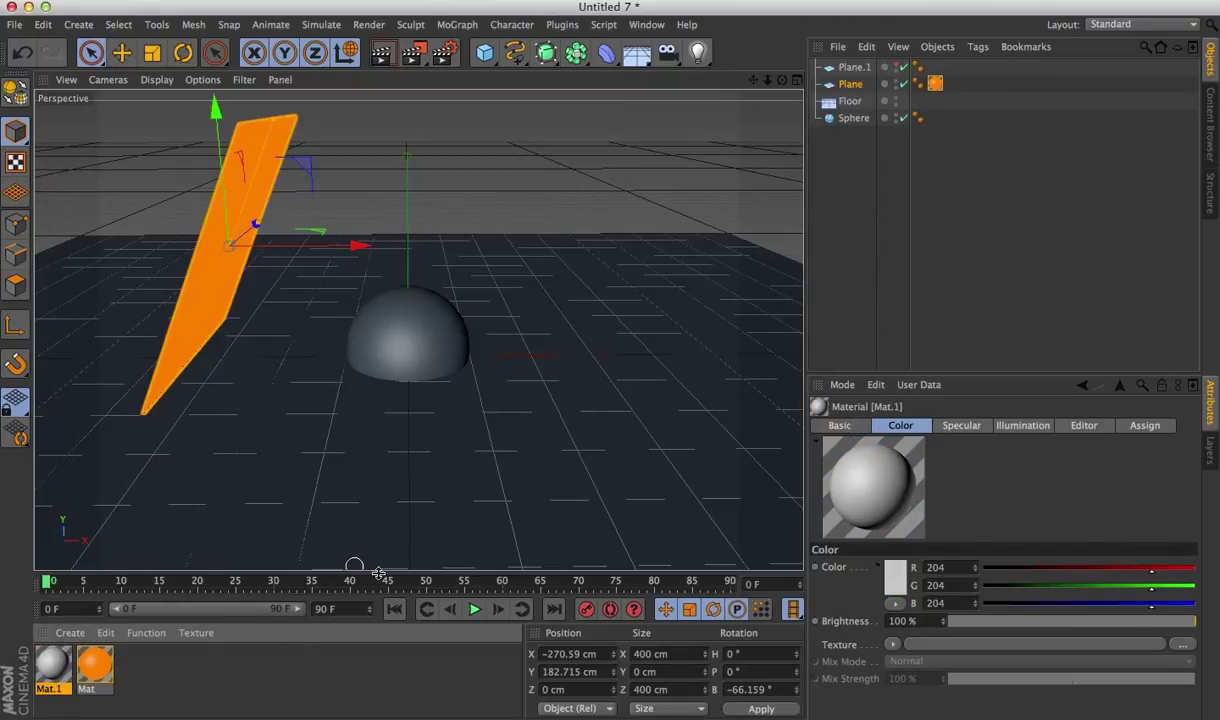
{"action": "left_click", "coordinate": [860, 430]}
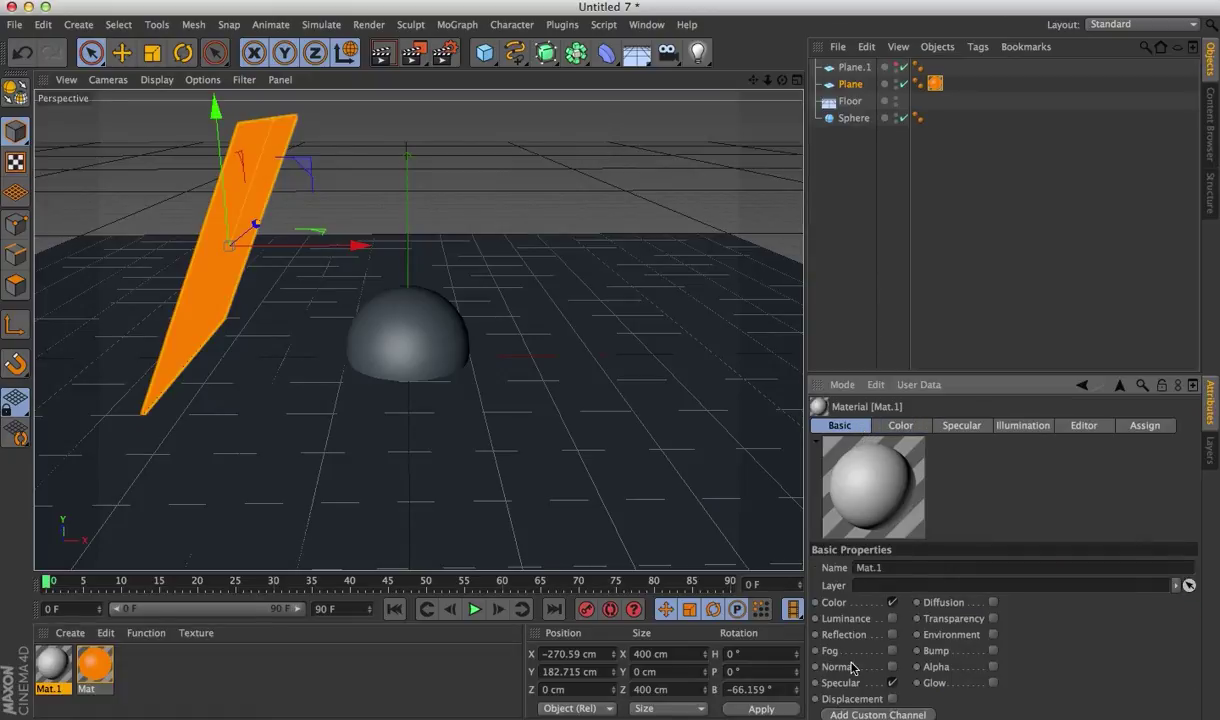
{"action": "left_click", "coordinate": [892, 634]}
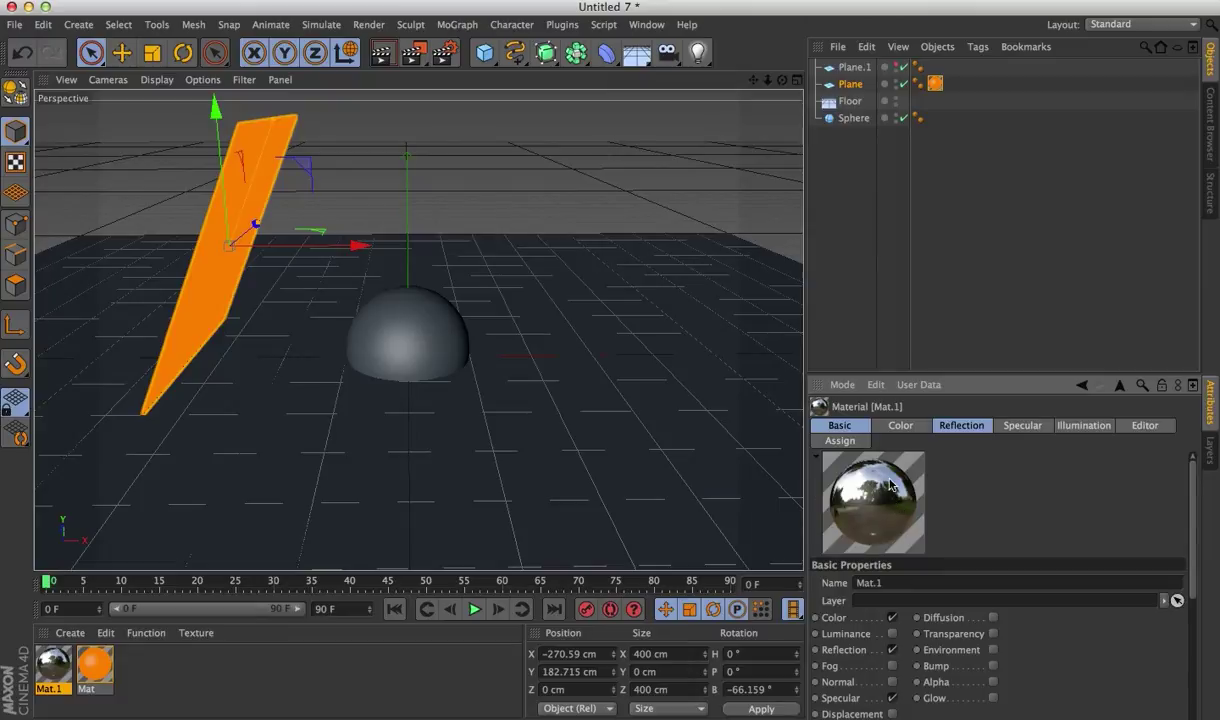
{"action": "left_click", "coordinate": [952, 427]}
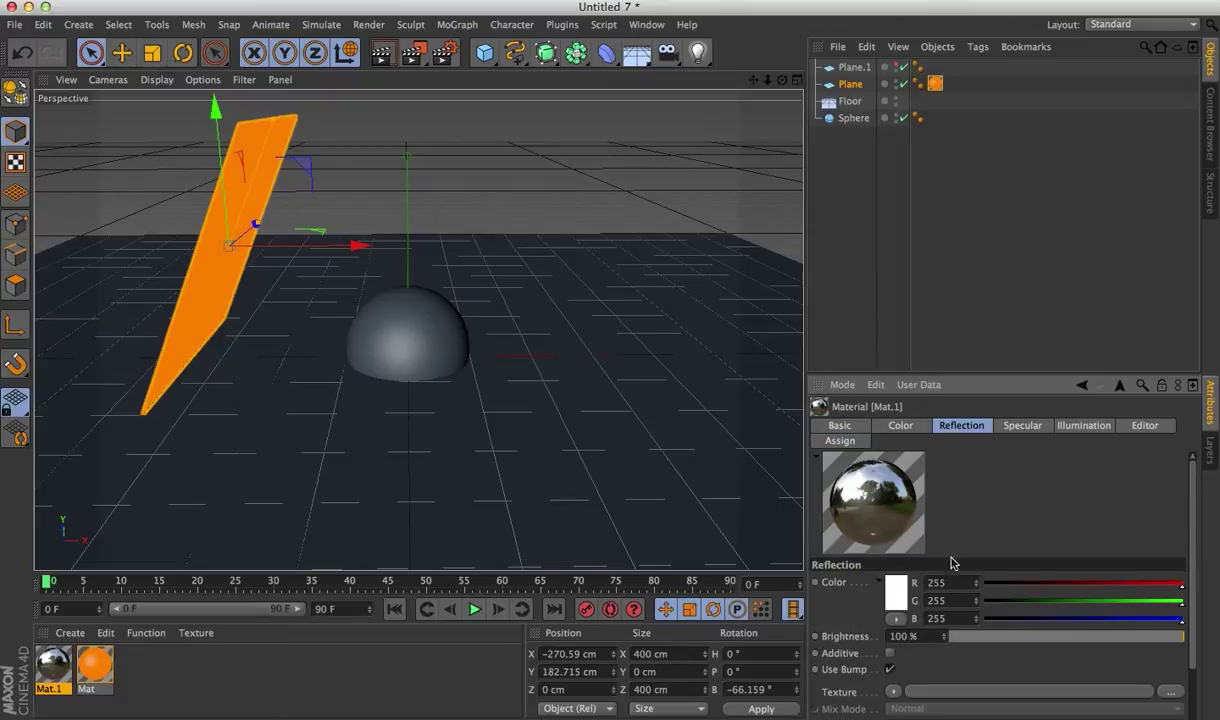
{"action": "left_click_drag", "start_coordinate": [1032, 641], "coordinate": [957, 643]}
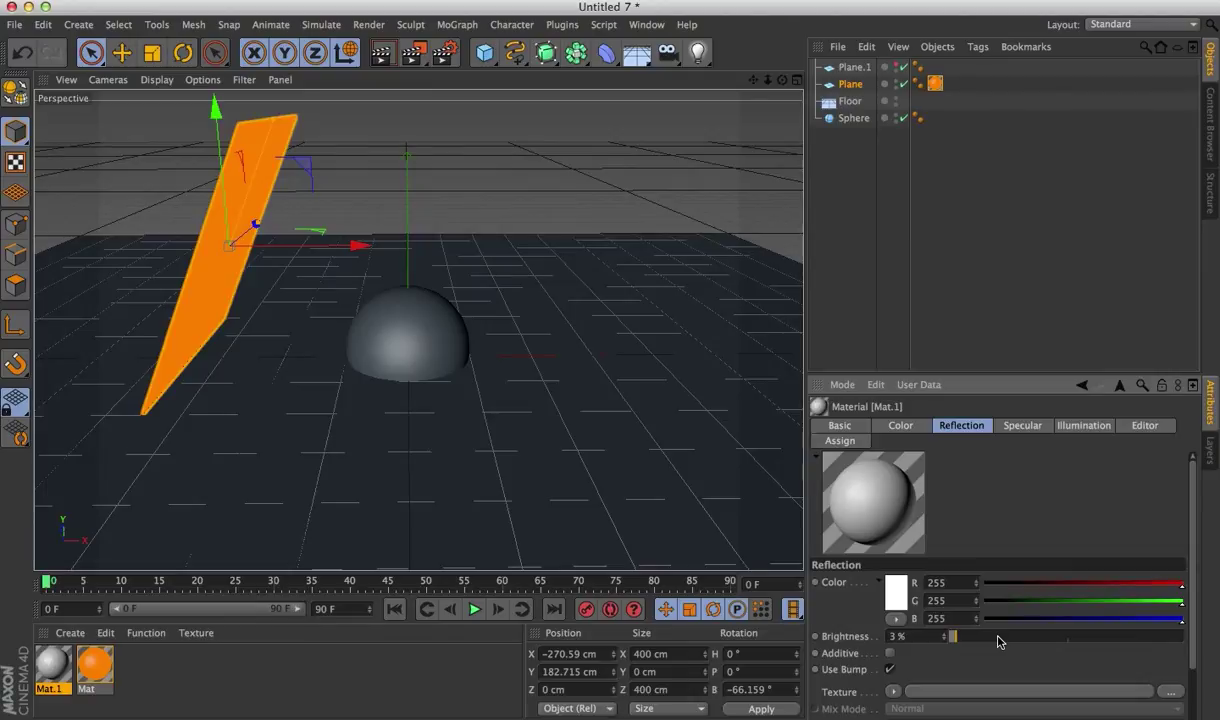
{"action": "left_click", "coordinate": [998, 641]}
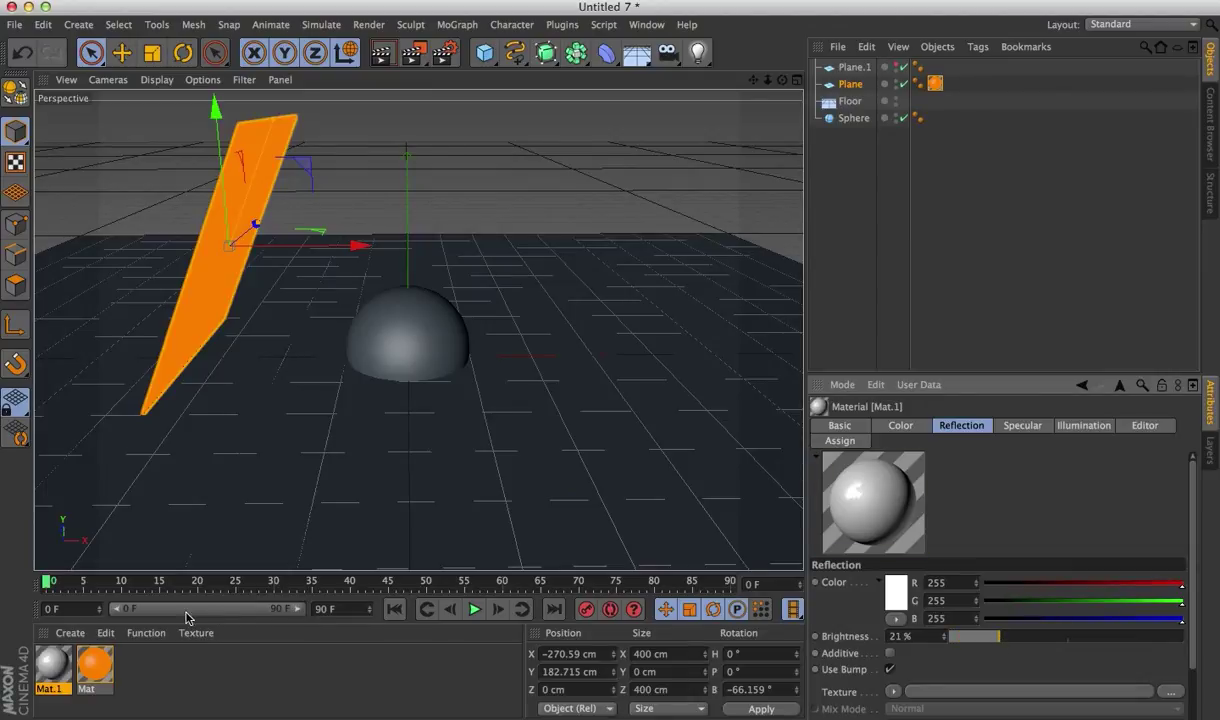
{"action": "left_click_drag", "start_coordinate": [53, 662], "coordinate": [388, 315]}
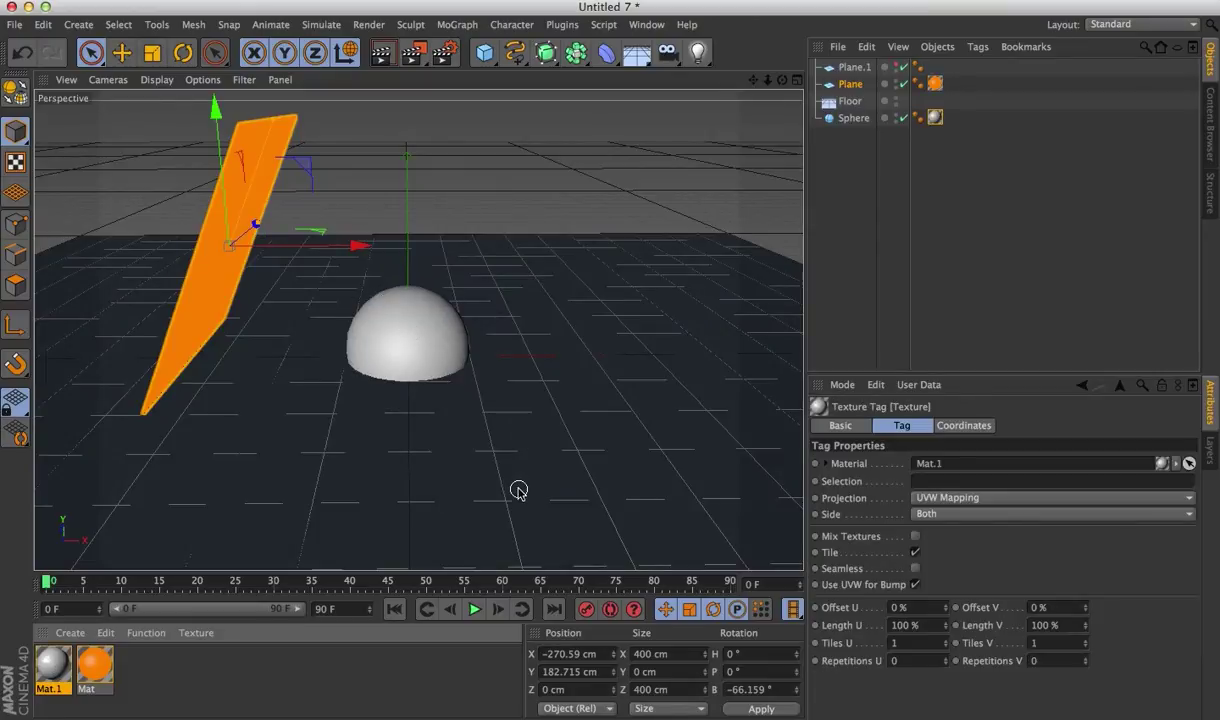
{"action": "key", "text": "super+r"}
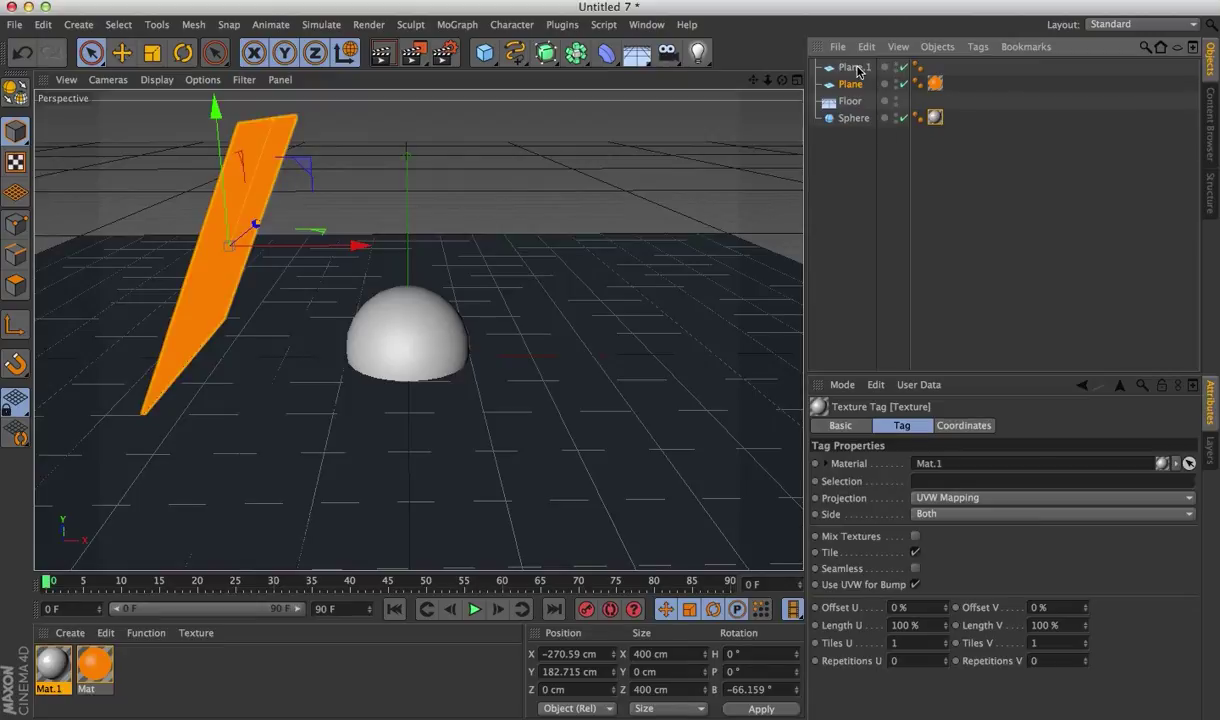
Tilt Plane.1 to 68.729° and place it at X 319.683, Y 146.418 cm, right of the sphere
{"action": "left_click", "coordinate": [822, 67]}
{"action": "left_click_drag", "start_coordinate": [408, 268], "coordinate": [499, 198]}
{"action": "left_click", "coordinate": [183, 52]}
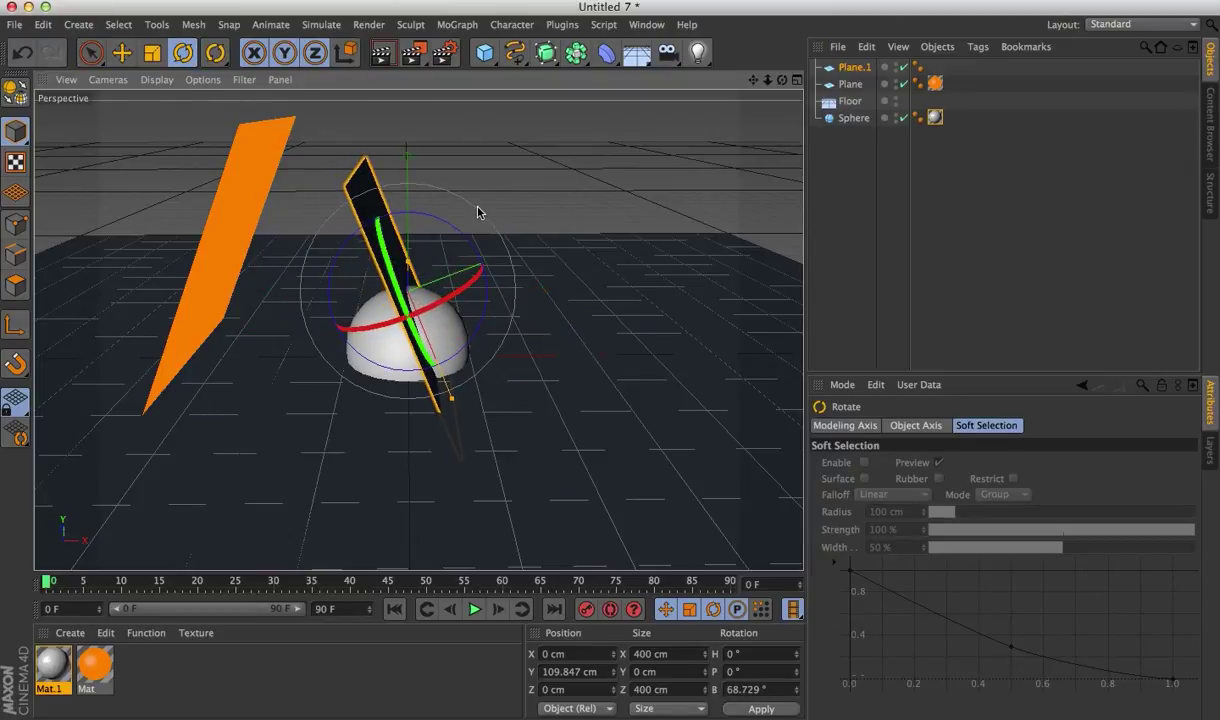
{"action": "key", "text": "9"}
{"action": "left_click_drag", "start_coordinate": [463, 289], "coordinate": [653, 303]}
{"action": "left_click_drag", "start_coordinate": [605, 171], "coordinate": [611, 133]}
{"action": "left_click_drag", "start_coordinate": [702, 260], "coordinate": [746, 268]}
{"action": "left_click", "coordinate": [70, 632]}
Create Mat.2 as a luminance-only material with its Color channel turned off
{"action": "left_click", "coordinate": [102, 485]}
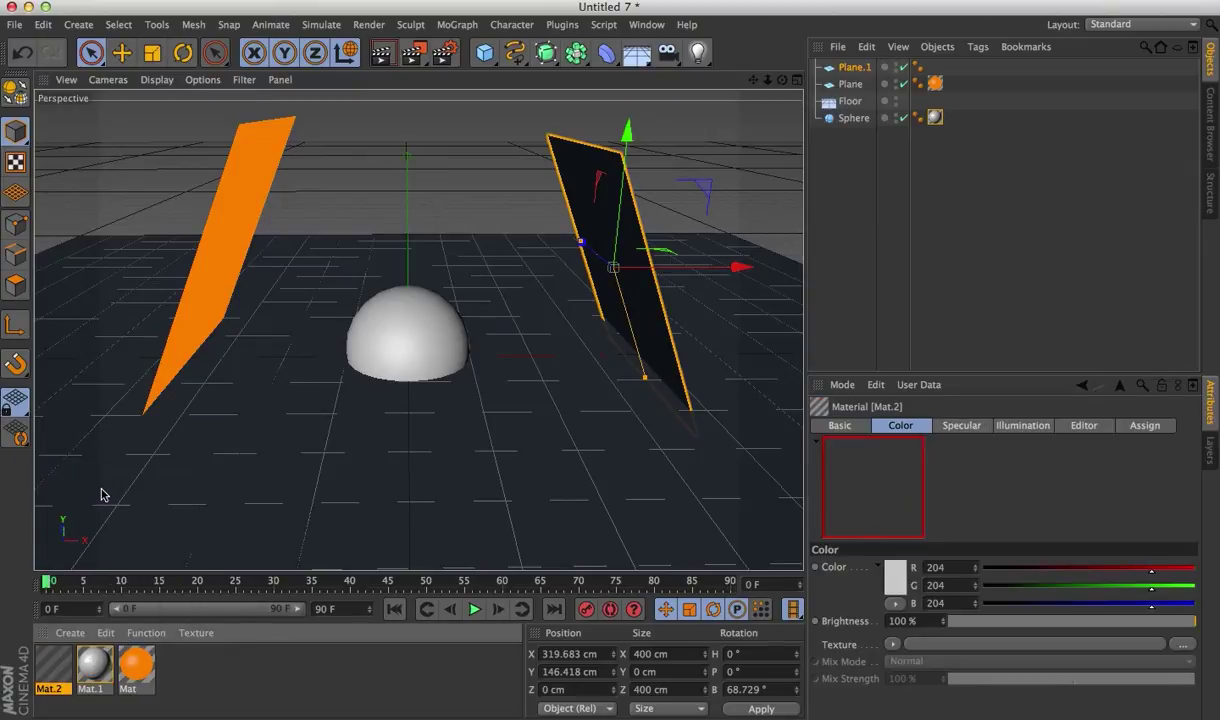
{"action": "double_click", "coordinate": [55, 668]}
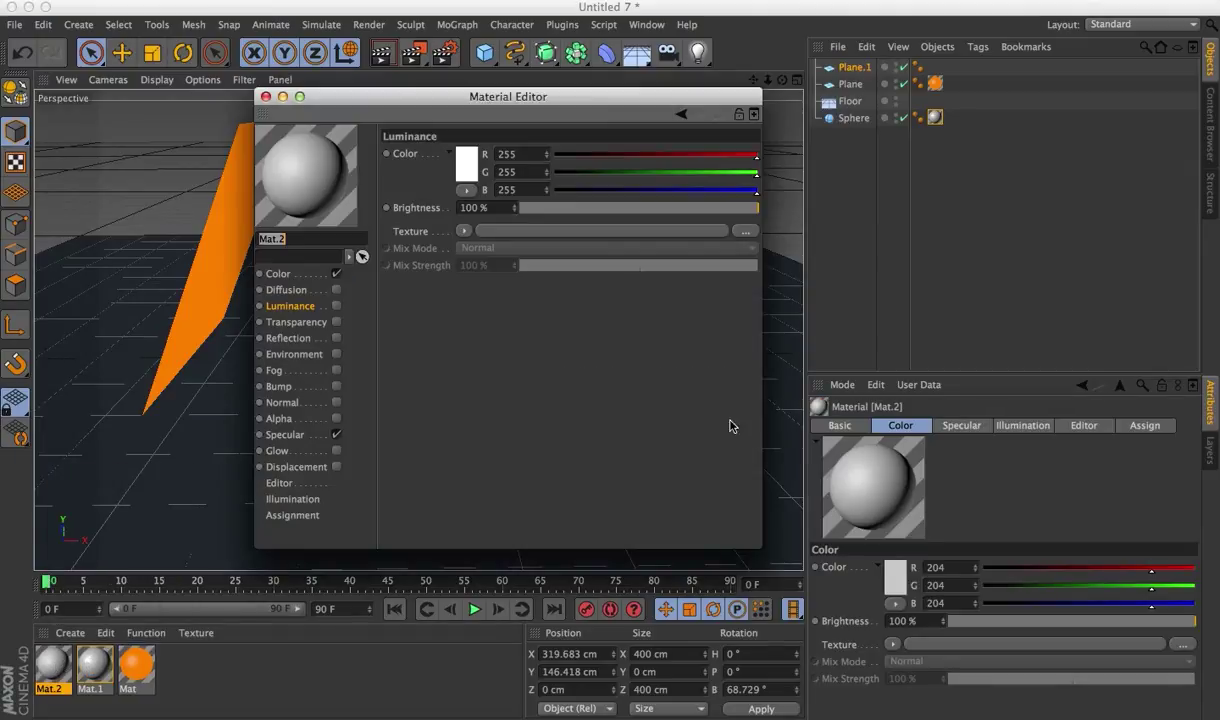
{"action": "left_click", "coordinate": [336, 274]}
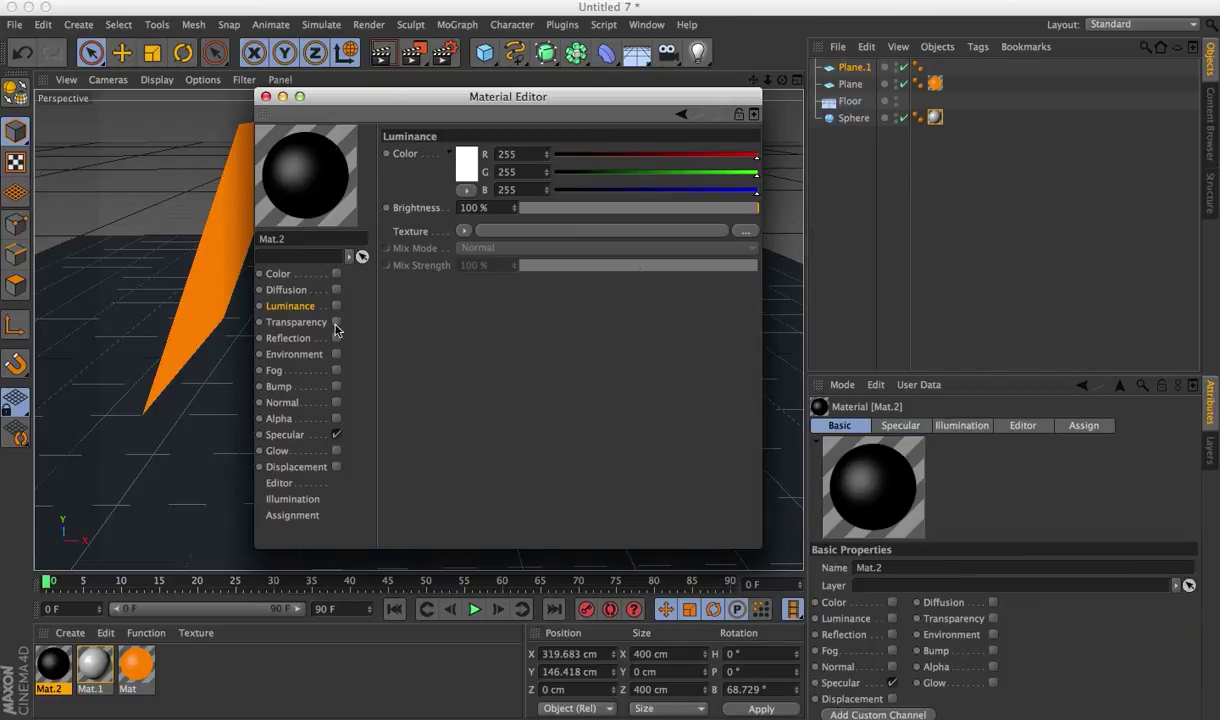
{"action": "left_click", "coordinate": [335, 338]}
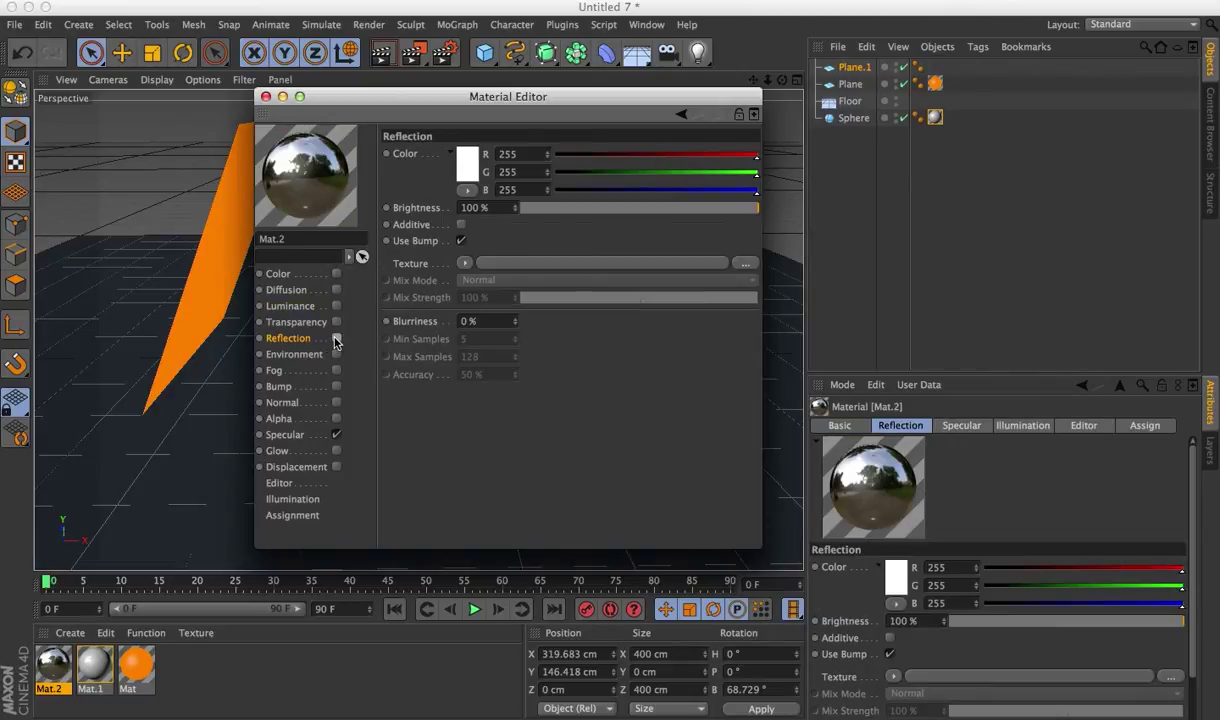
{"action": "left_click", "coordinate": [336, 338]}
{"action": "left_click", "coordinate": [336, 306]}
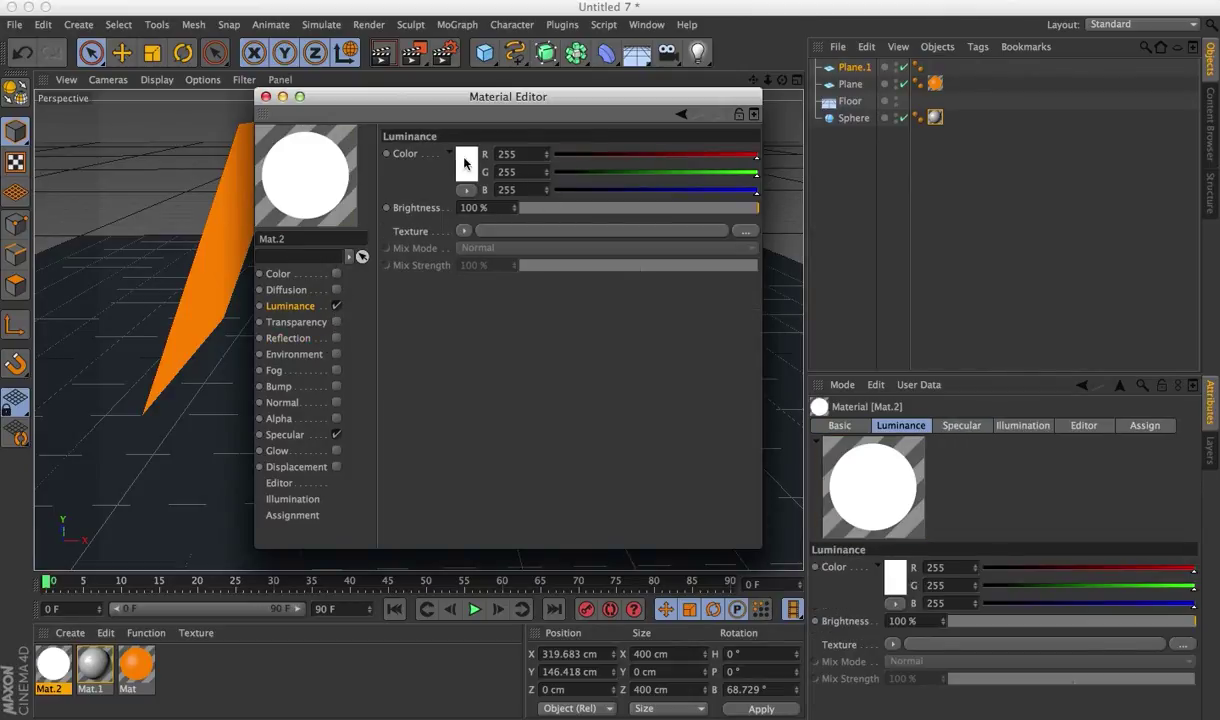
Give Mat.2 a bright cyan glow (R2 G233 B255, hue 185°) and apply it to Plane.1
{"action": "left_click", "coordinate": [466, 162]}
{"action": "type", "text": "185"}
{"action": "key", "text": "Return"}
{"action": "left_click", "coordinate": [472, 130]}
{"action": "left_click_drag", "start_coordinate": [473, 132], "coordinate": [476, 114]}
{"action": "left_click", "coordinate": [494, 229]}
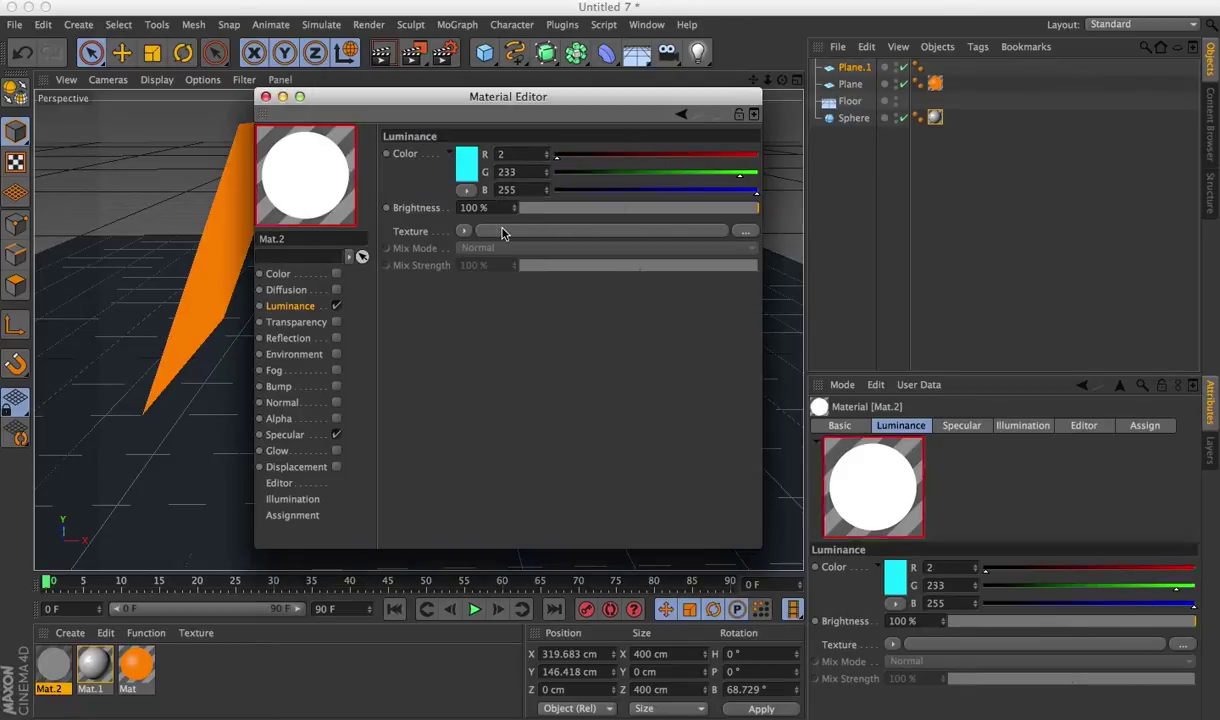
{"action": "left_click", "coordinate": [266, 97]}
{"action": "left_click_drag", "start_coordinate": [54, 662], "coordinate": [553, 186]}
Orbit to frame the planes and sphere, then render a Ctrl+R viewport preview of the coloured lighting
{"action": "scroll", "coordinate": [503, 362], "scroll_direction": "up", "scroll_amount": 2}
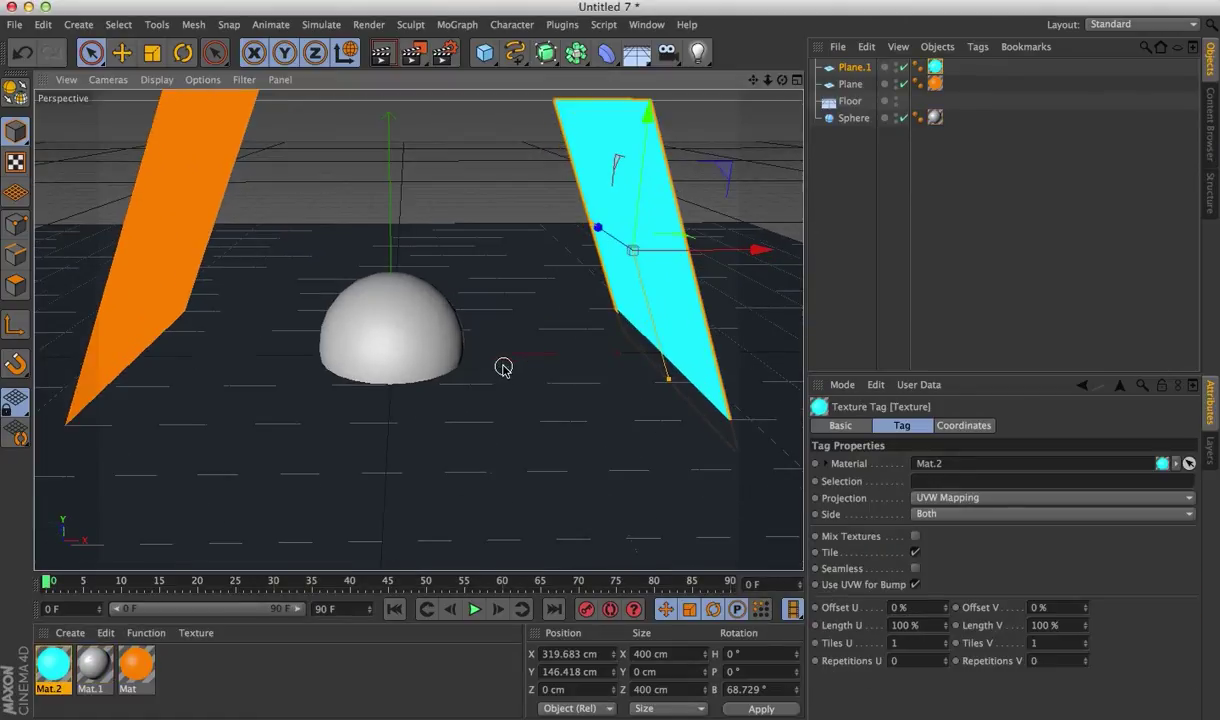
{"action": "left_click_drag", "start_coordinate": [476, 330], "coordinate": [509, 389], "text": "alt"}
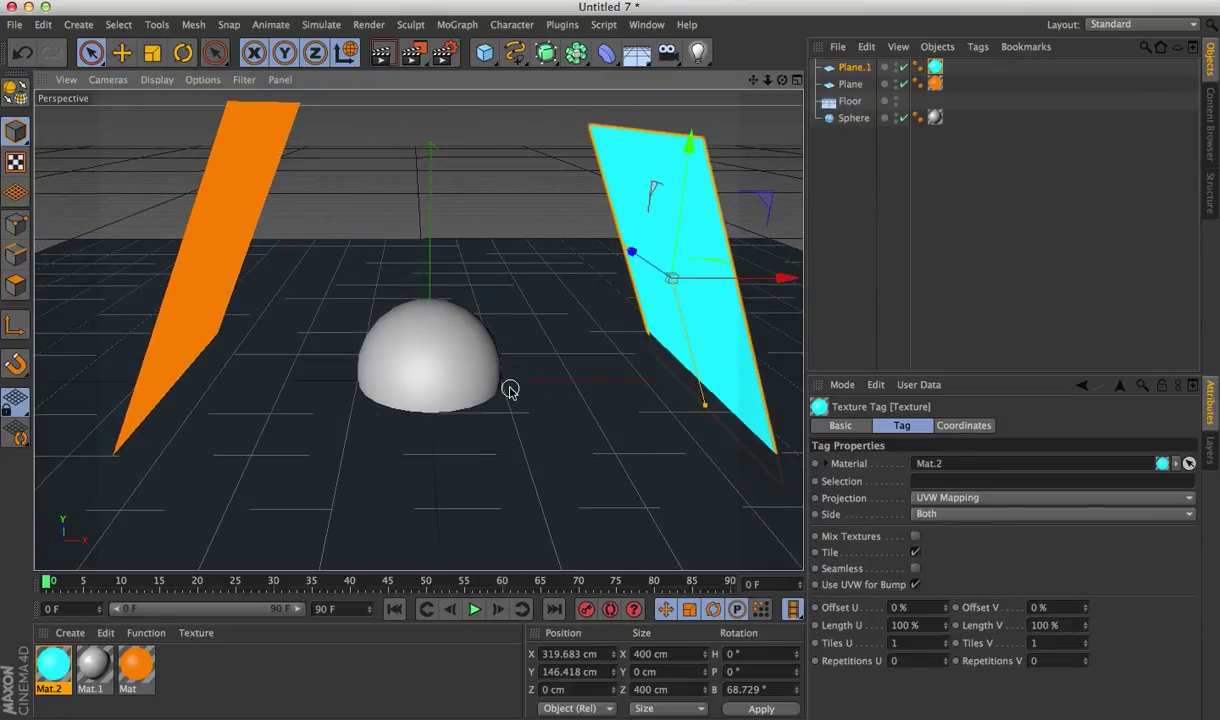
{"action": "key", "text": "ctrl+r"}
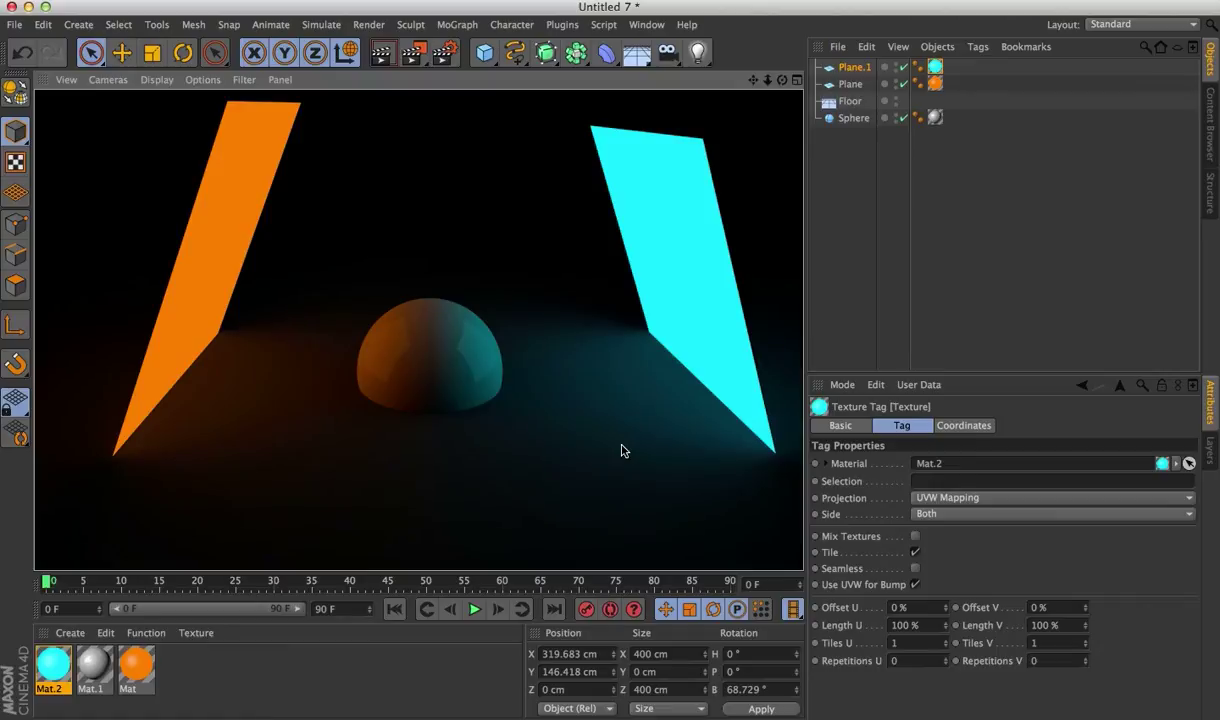
Raise the Sphere fully above the floor and re-render the viewport
{"action": "left_click", "coordinate": [852, 118]}
{"action": "left_click_drag", "start_coordinate": [440, 274], "coordinate": [431, 222]}
{"action": "key", "text": "ctrl+r"}
Lift Plane and Plane.1 together to Y 80.086 cm, preview the render, then clear it
{"action": "left_click", "coordinate": [203, 267]}
{"action": "left_click", "coordinate": [680, 238], "text": "shift"}
{"action": "left_click_drag", "start_coordinate": [431, 255], "coordinate": [427, 196]}
{"action": "key", "text": "super+r"}
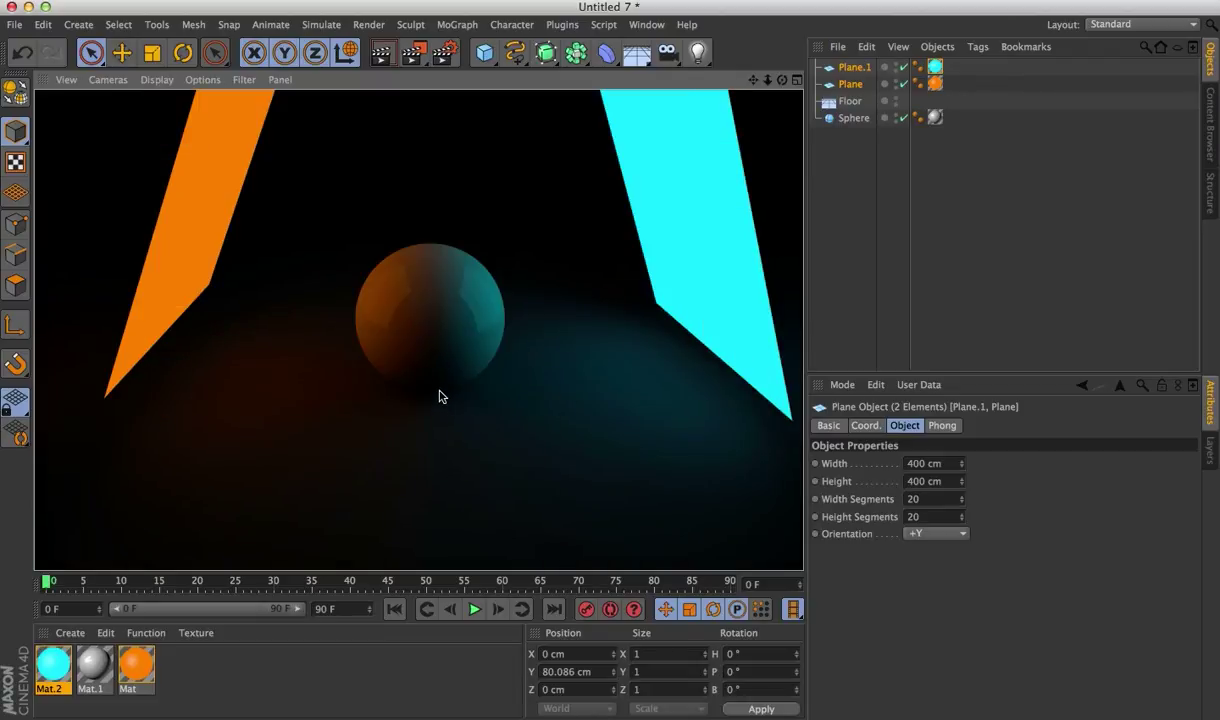
{"action": "key", "text": "Escape"}
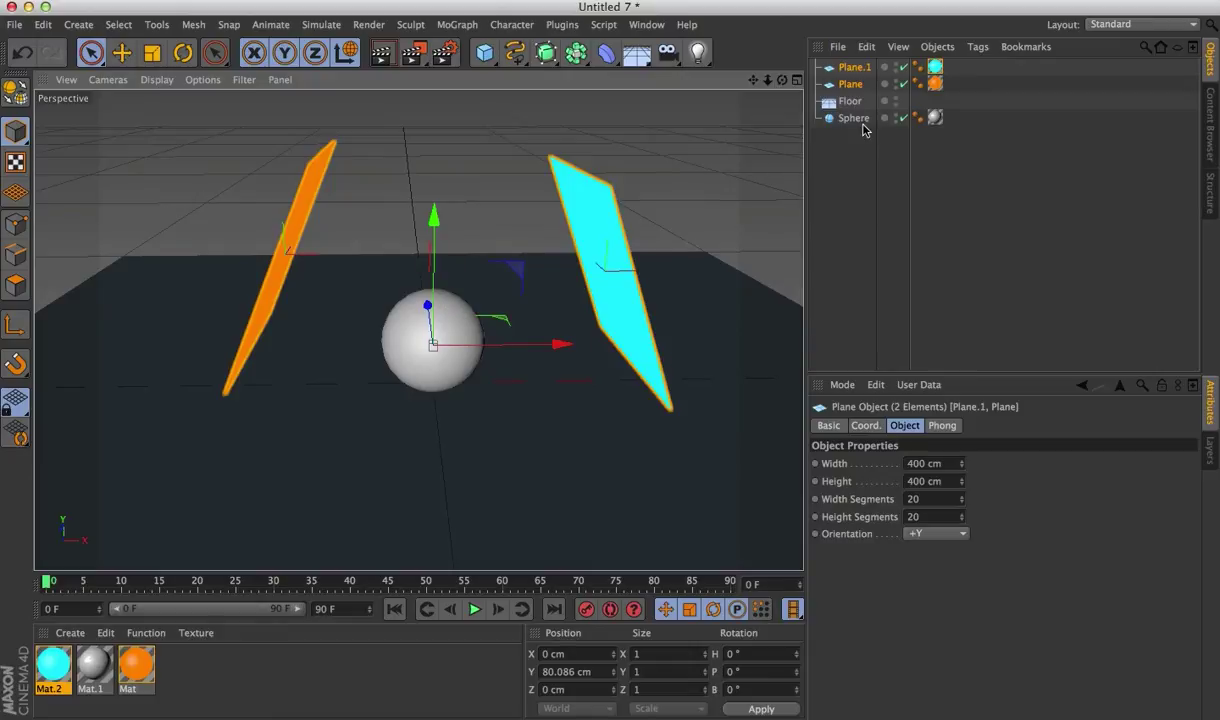
Create Mat.3 with pure black colour (0,0,0), apply it to Floor, and render
{"action": "left_click", "coordinate": [70, 632]}
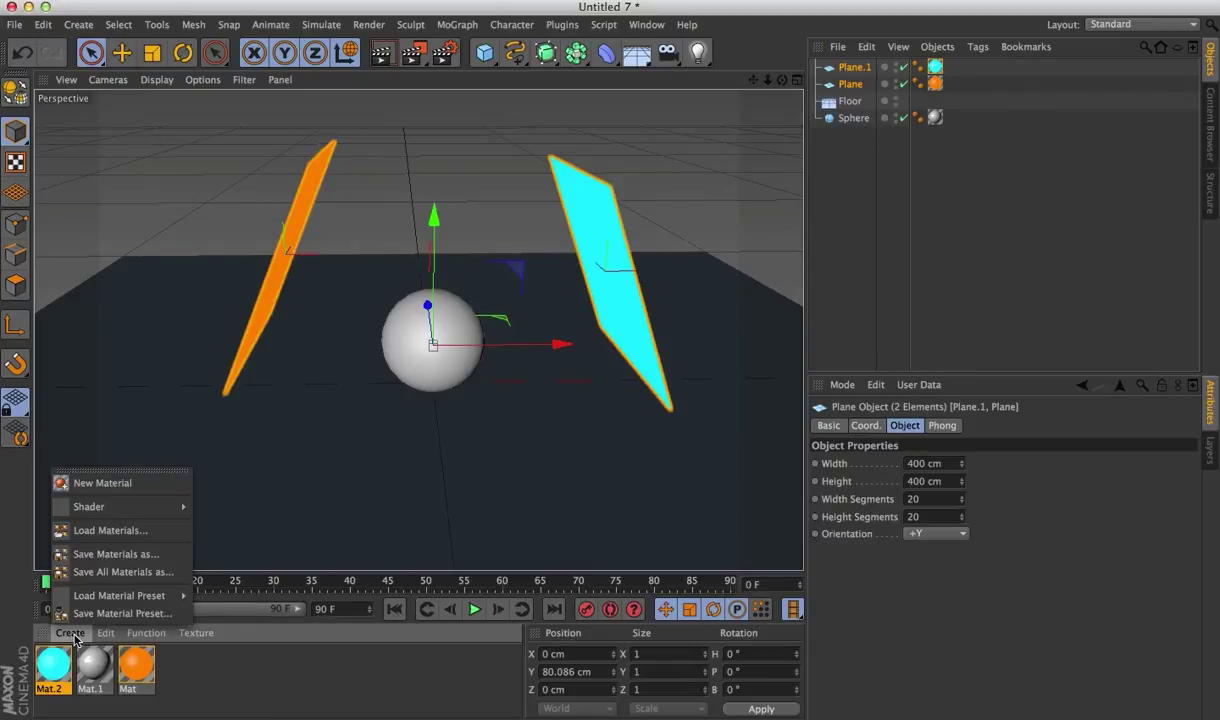
{"action": "left_click", "coordinate": [91, 483]}
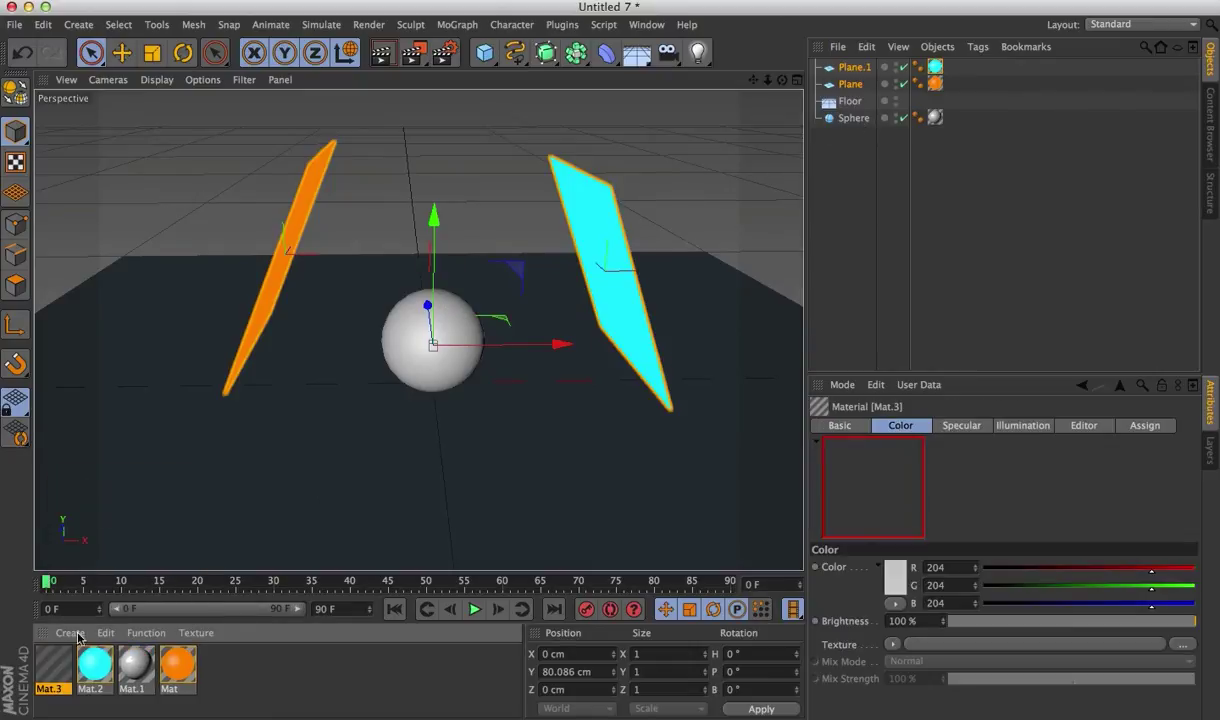
{"action": "left_click", "coordinate": [895, 584]}
{"action": "left_click", "coordinate": [736, 605]}
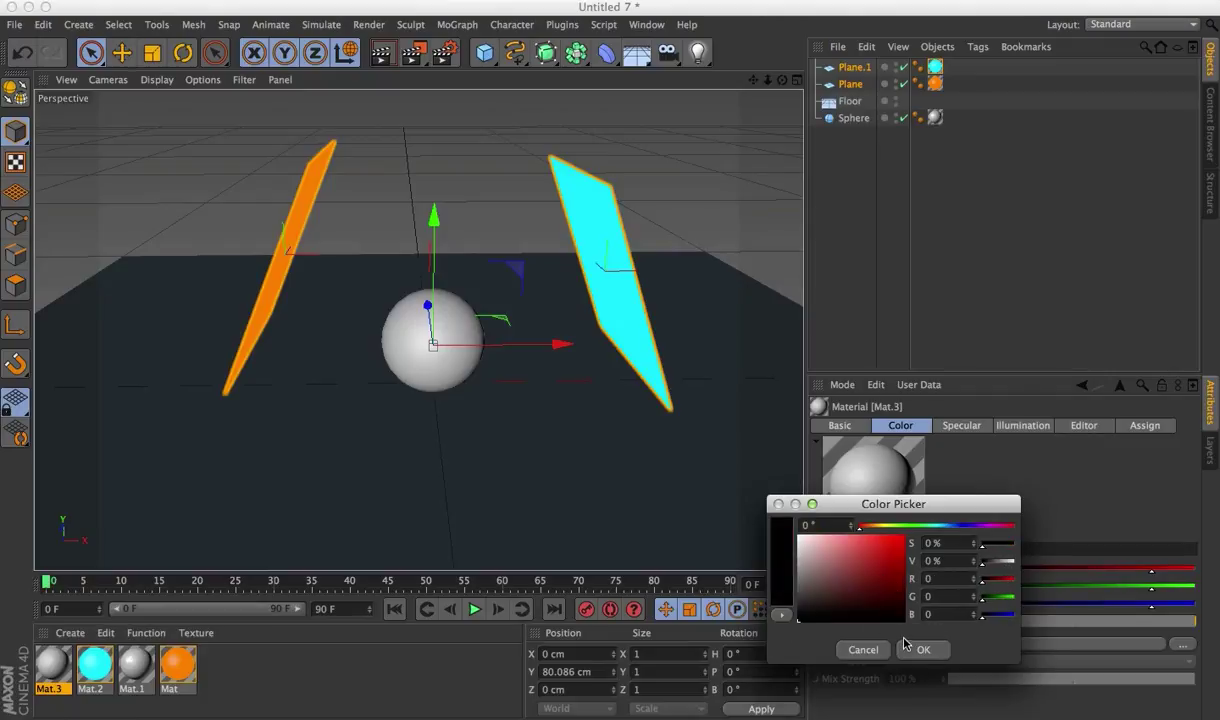
{"action": "left_click", "coordinate": [862, 650]}
{"action": "left_click_drag", "start_coordinate": [54, 660], "coordinate": [846, 106]}
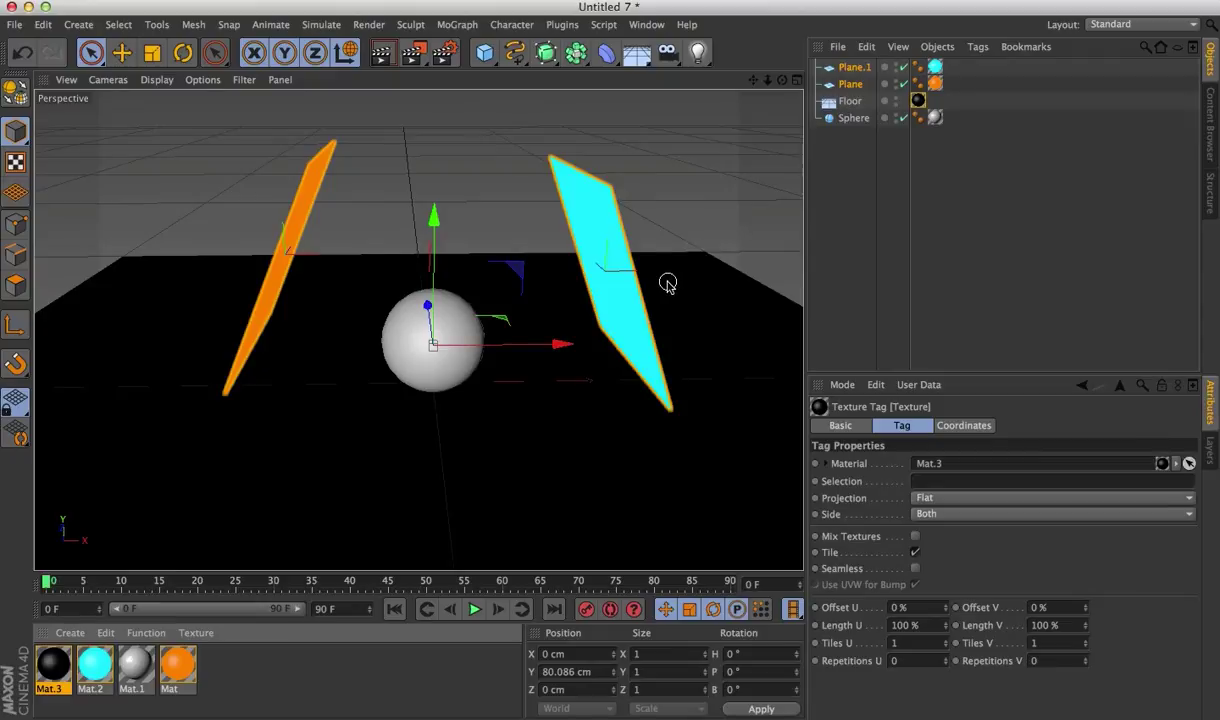
{"action": "key", "text": "super+r"}
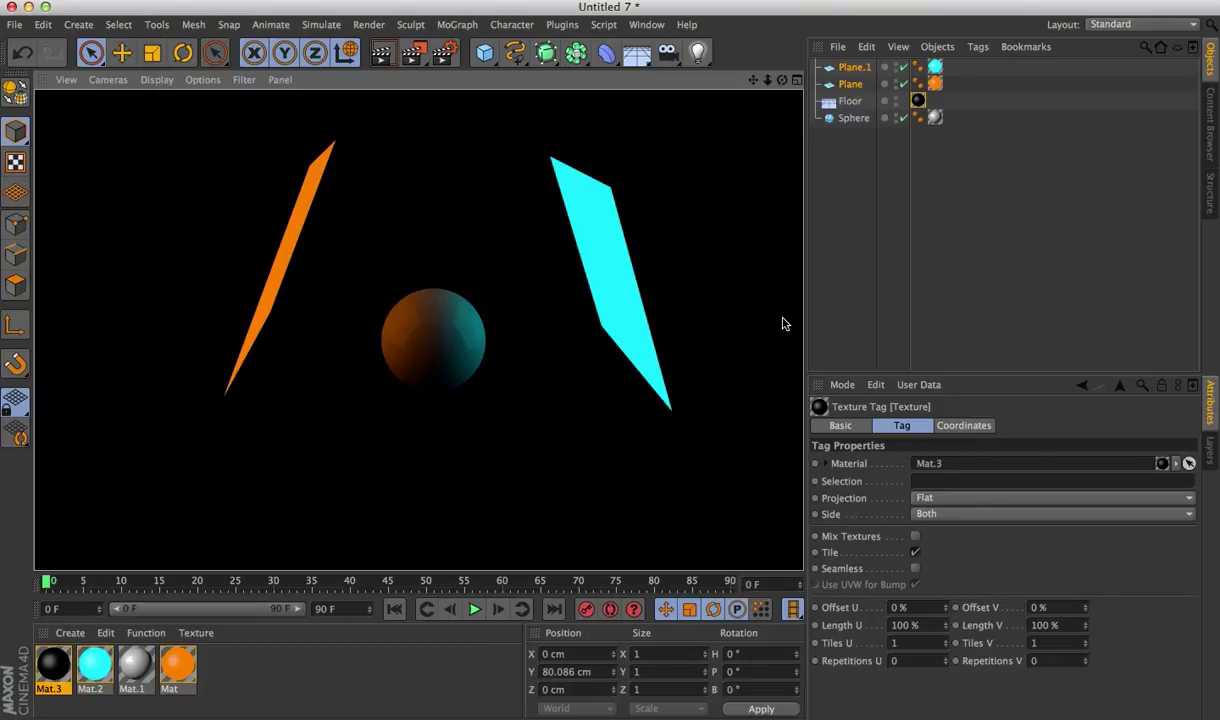
Clear the render preview and deselect Plane and Plane.1 in the Object Manager
{"action": "left_click", "coordinate": [478, 372]}
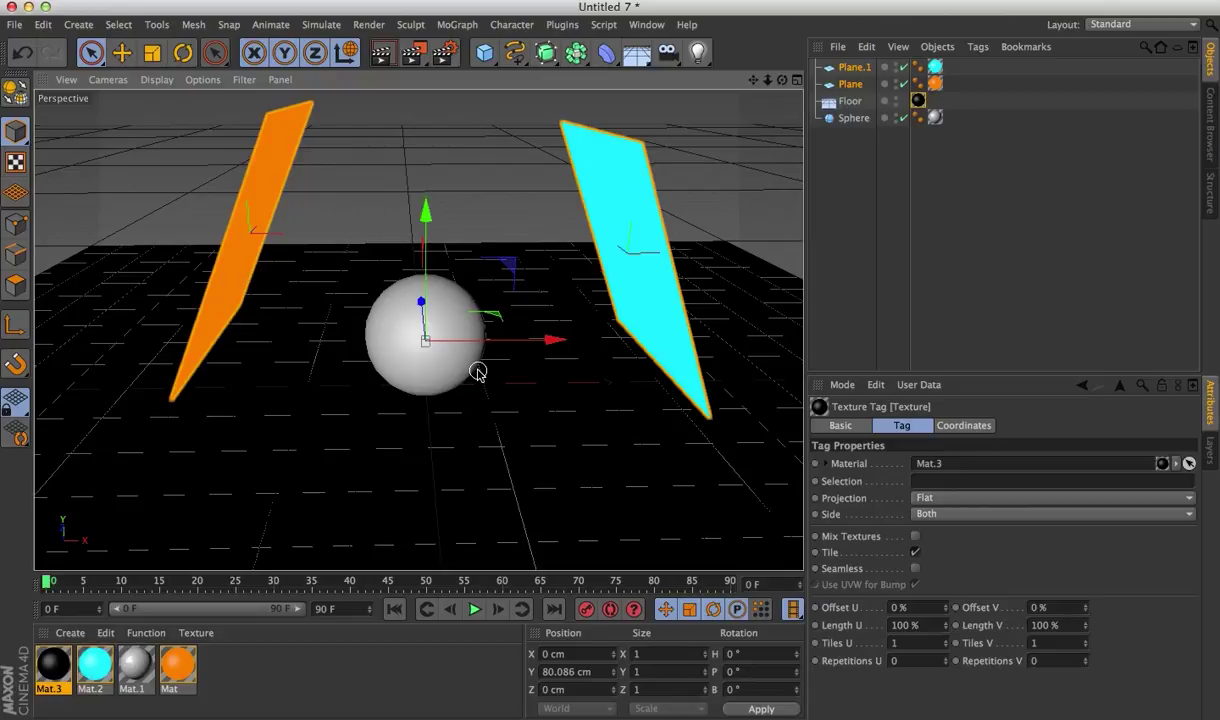
{"action": "left_click", "coordinate": [853, 137]}
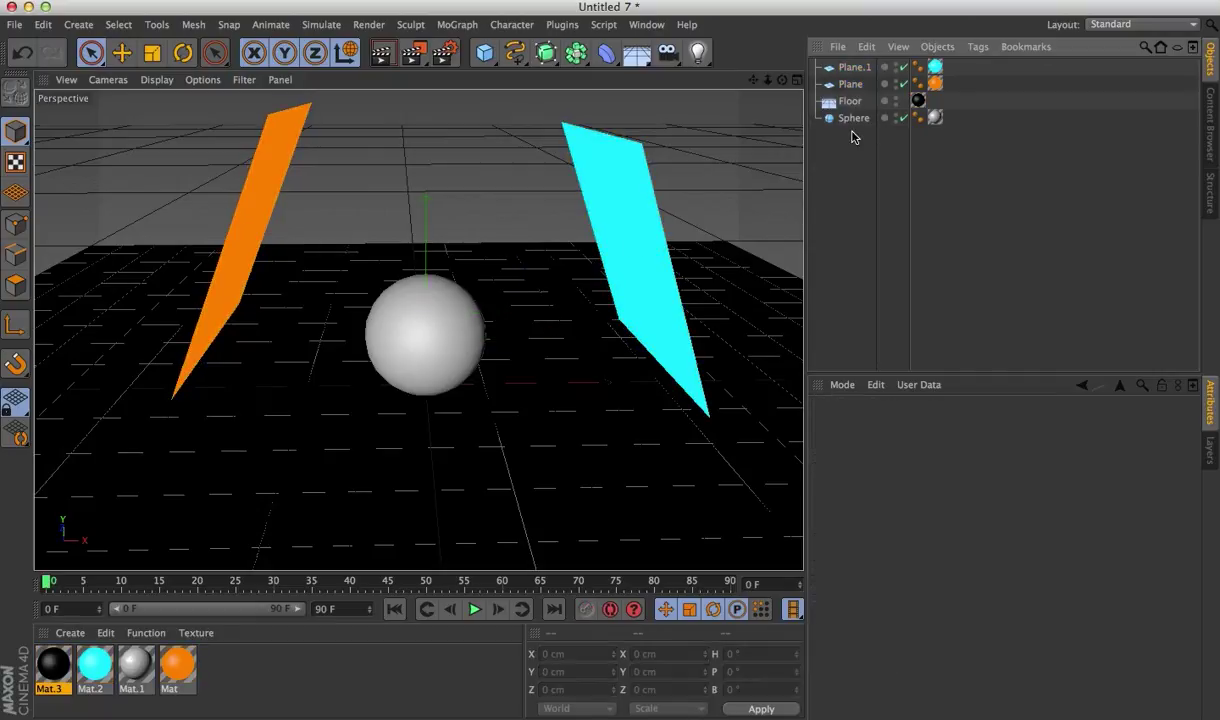